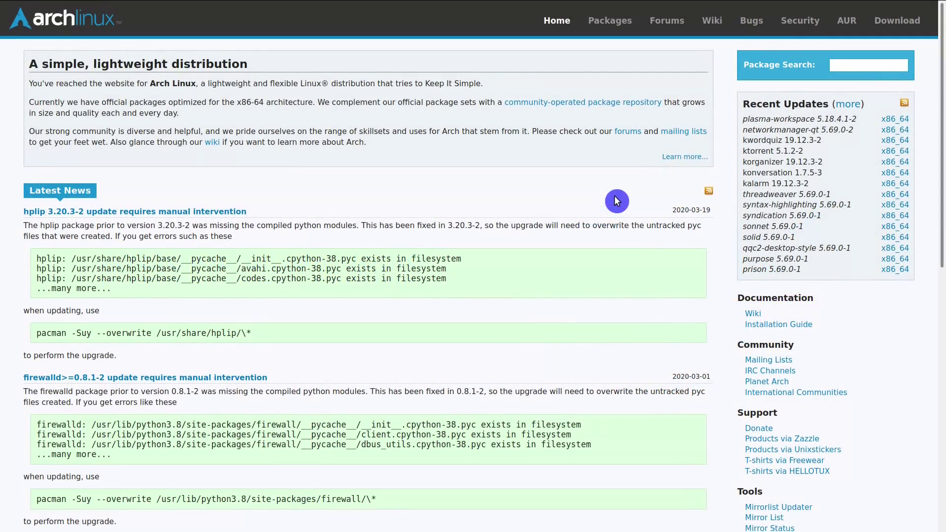
Go to the Arch Linux downloads page and open the Swedish acc.umu.se mirror.
{"action": "mouse_move", "coordinate": [482, 6]}
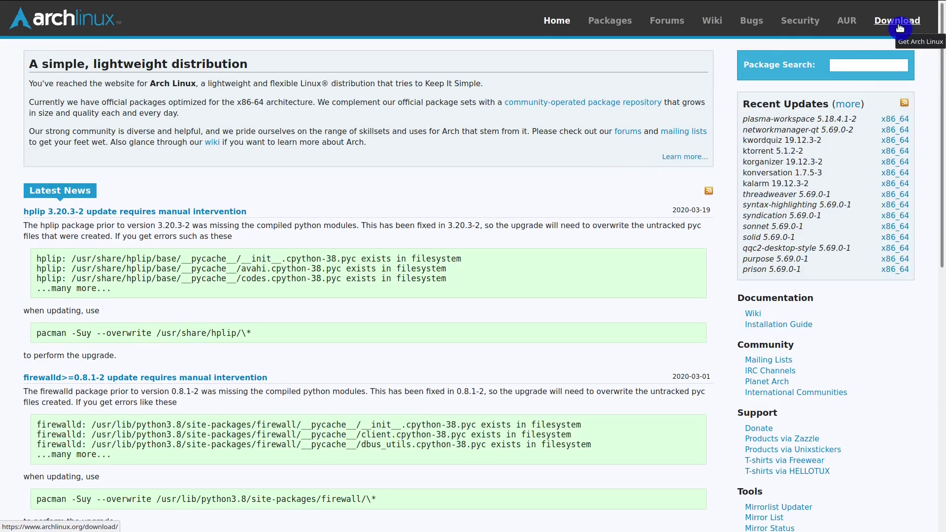
{"action": "left_click", "coordinate": [900, 28]}
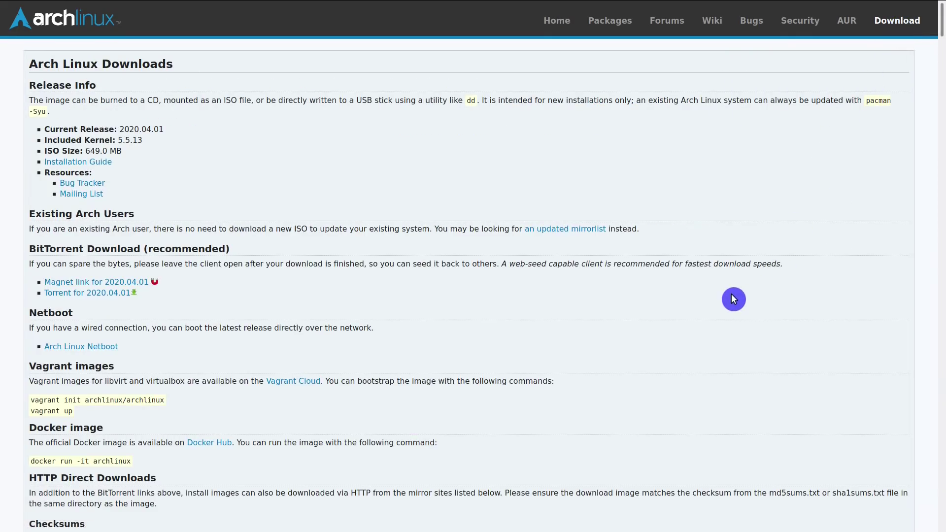
{"action": "key", "text": "ctrl+f"}
{"action": "type", "text": "sweden"}
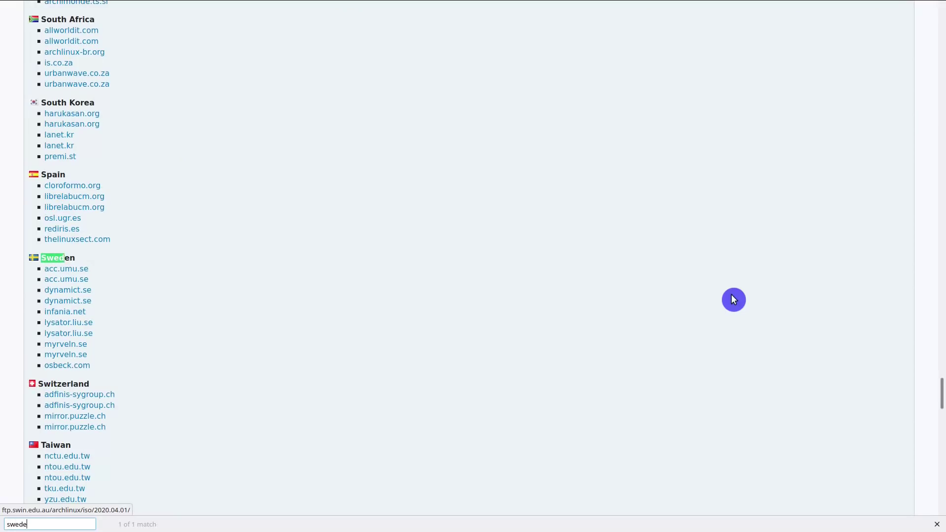
{"action": "left_click", "coordinate": [69, 274]}
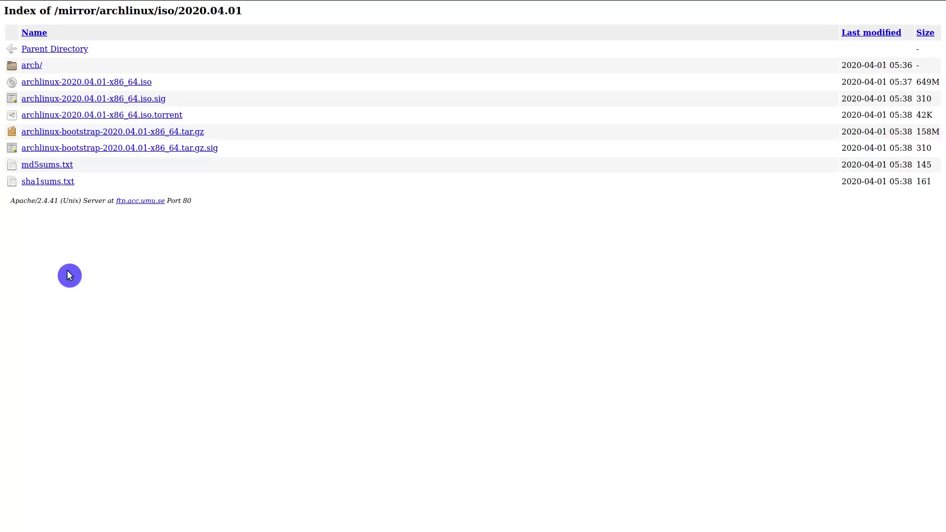
Save archlinux-2020.04.01-x86_64.iso and its .iso.sig signature file.
{"action": "left_click", "coordinate": [126, 82]}
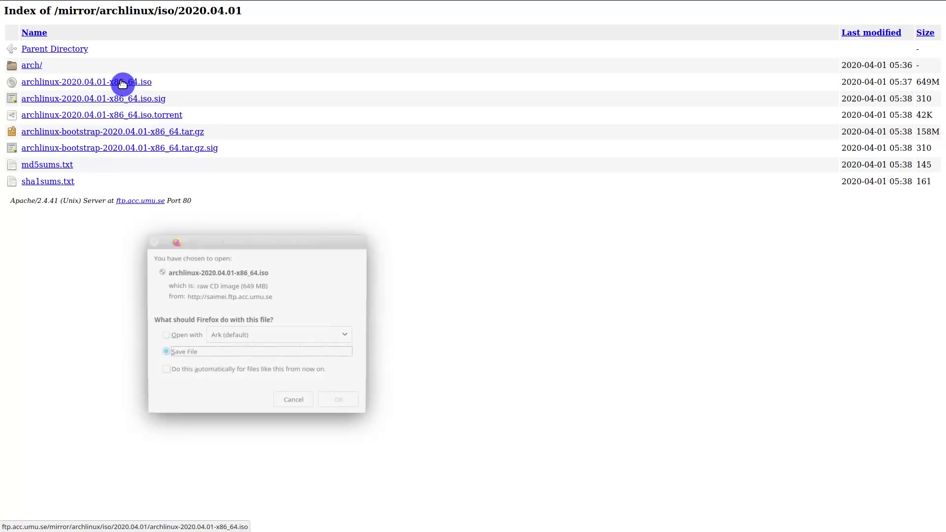
{"action": "left_click", "coordinate": [328, 402]}
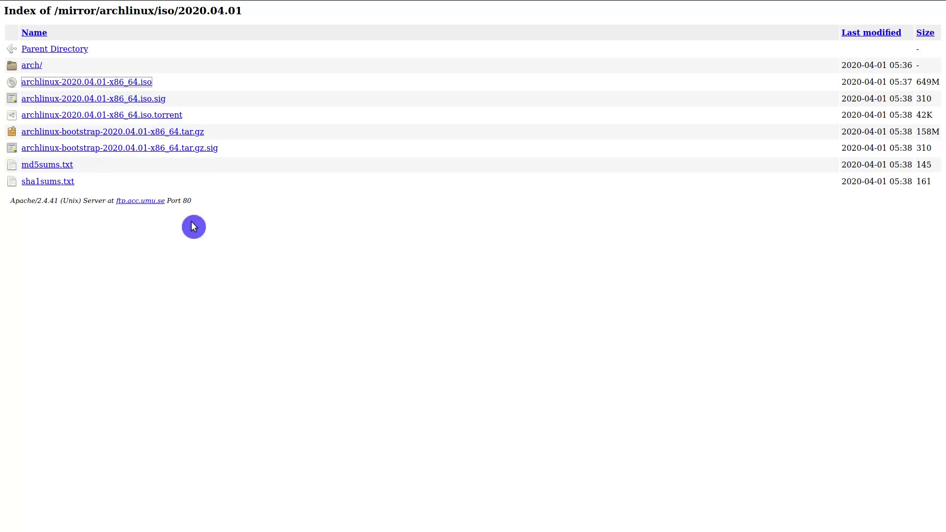
{"action": "left_click", "coordinate": [150, 104]}
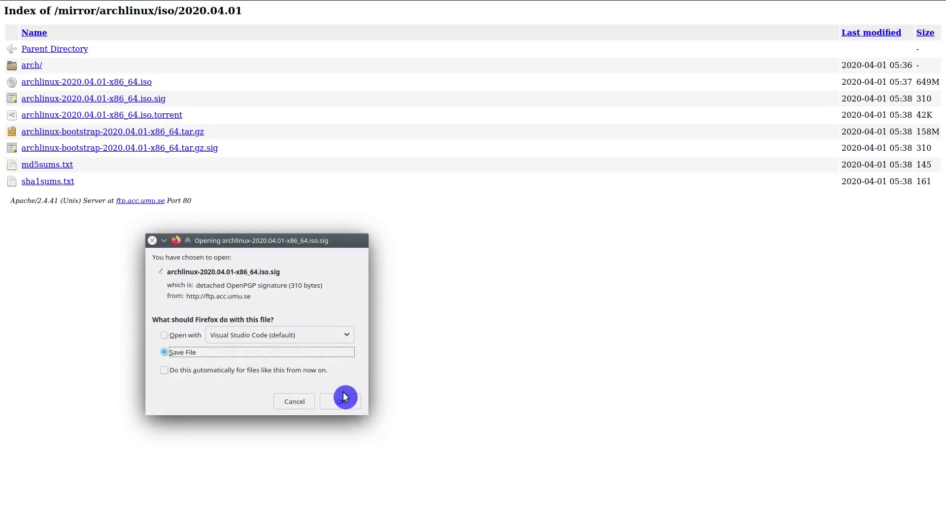
{"action": "left_click", "coordinate": [340, 399]}
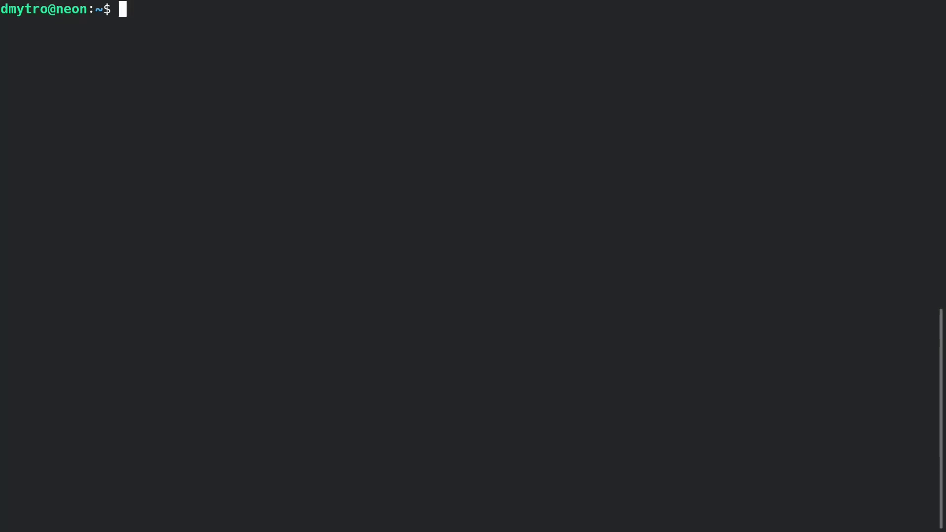
Run the gpg --verify check on the ISO signature and highlight the good-signature result.
{"action": "type", "text": "gpg --keyserver-options auto-key-retrieve --verify Downloads/archlinux-2020.04.01-x86_64.iso.sig"}
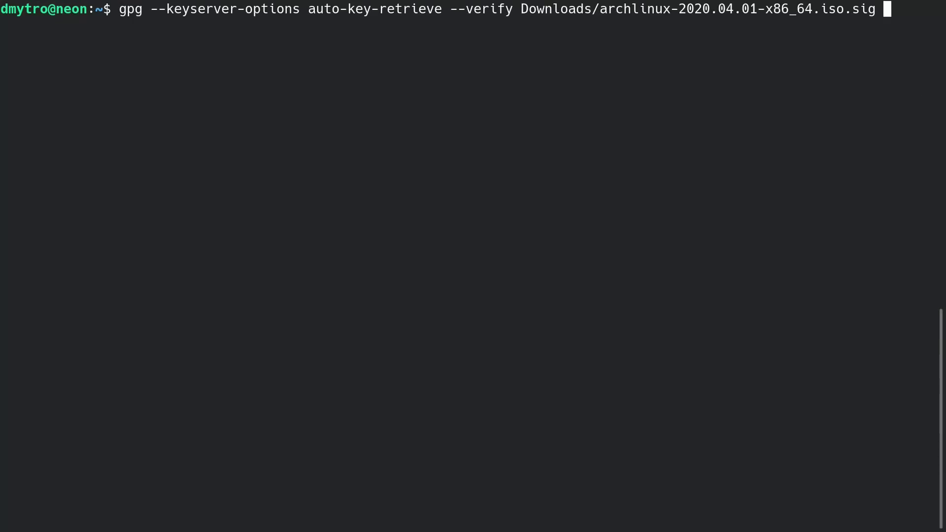
{"action": "key", "text": "Return"}
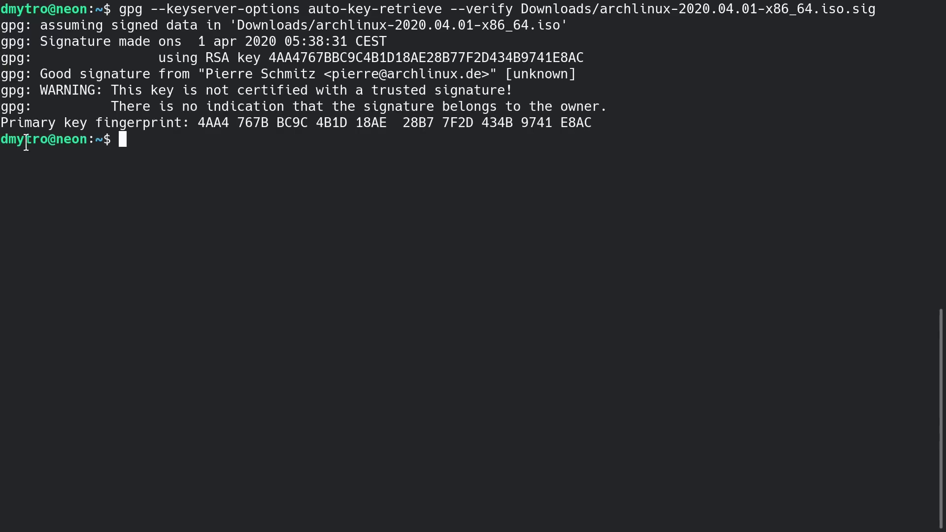
{"action": "left_click_drag", "start_coordinate": [41, 74], "coordinate": [187, 74]}
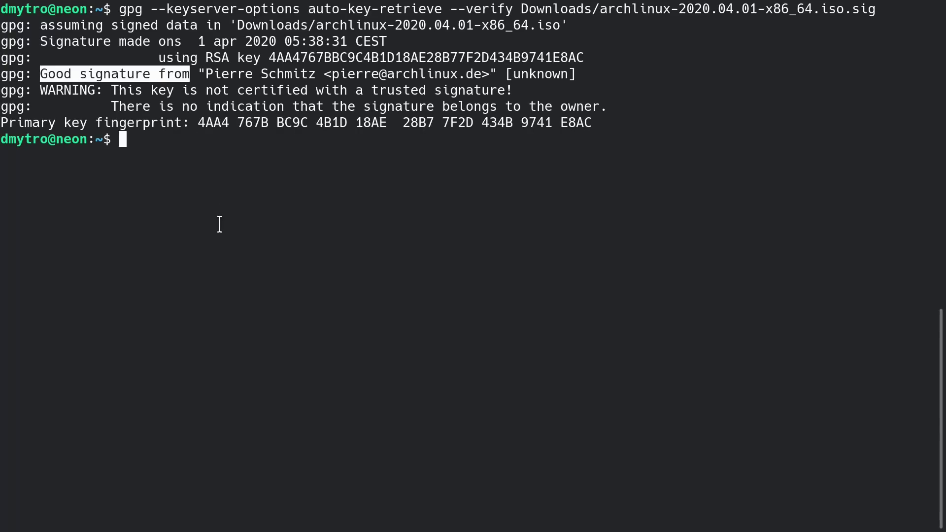
Cancel the pasted dd USB write command and enter sudo reboot now.
{"action": "key", "text": "ctrl+shift+k"}
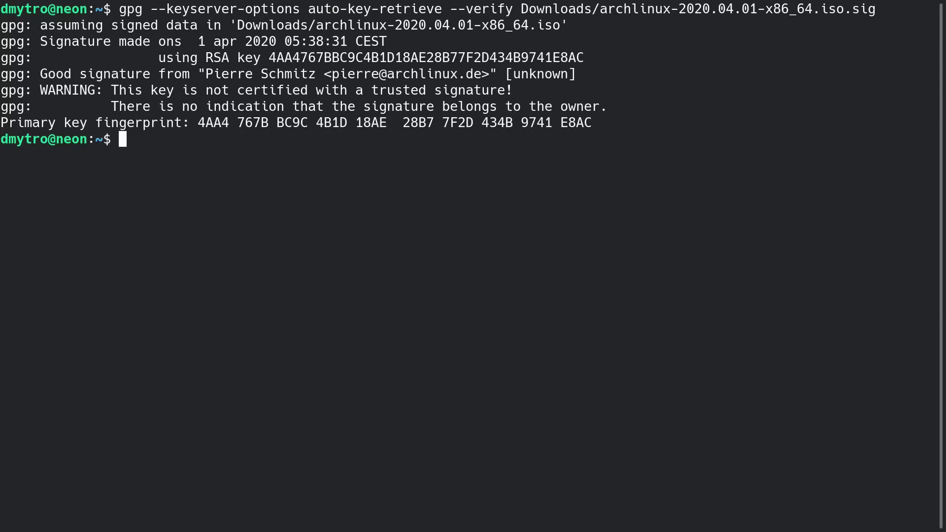
{"action": "type", "text": "dd bs=4M if=/path/to/archlinux.iso of=/dev/sdx status=progress && sync"}
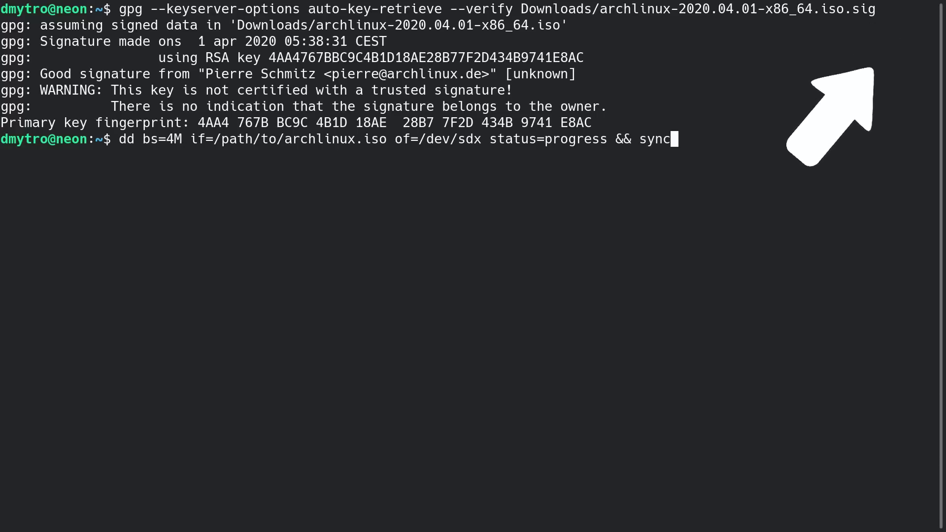
{"action": "key", "text": "ctrl+c"}
{"action": "type", "text": "sudo "}
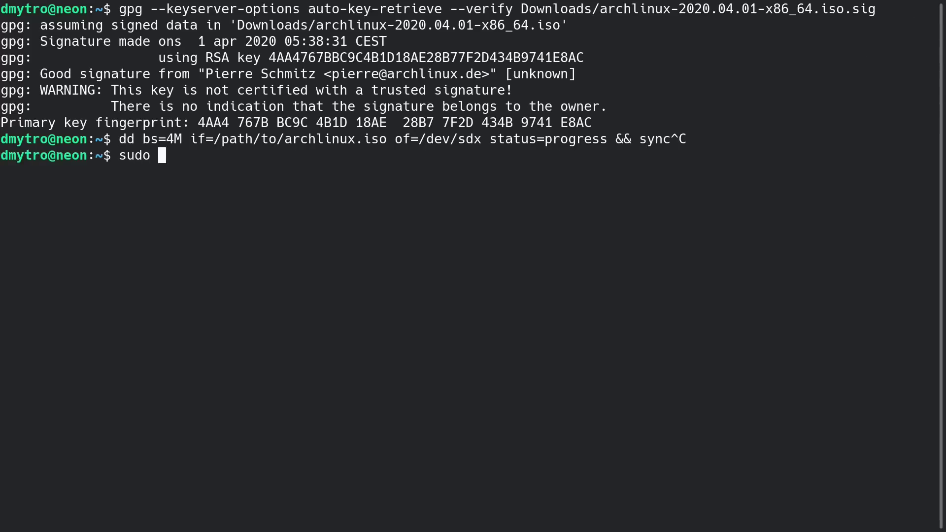
{"action": "type", "text": "reboot now"}
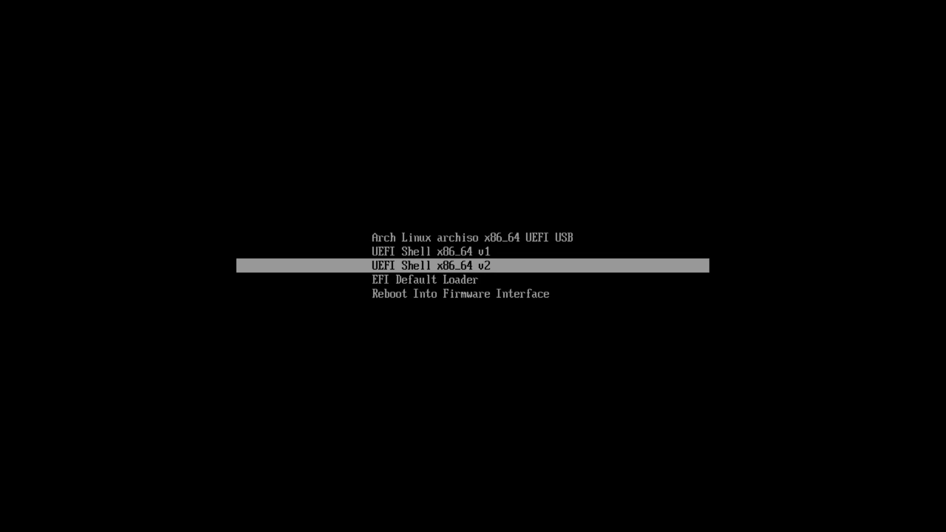
Boot the 'Arch Linux archiso x86_64 UEFI USB' menu entry.
{"action": "key", "text": "Up"}
{"action": "key", "text": "Up"}
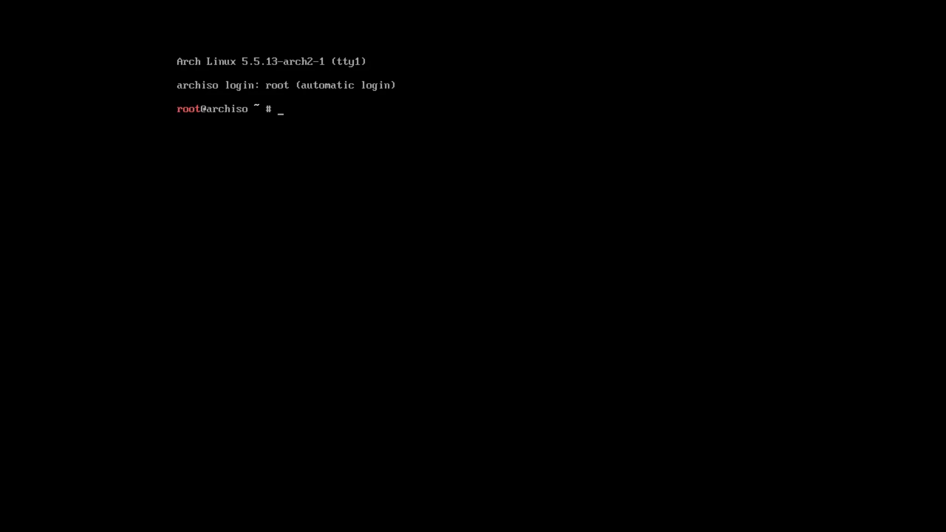
List /sys/firmware/efi/efivars to confirm UEFI, then check interfaces with ip link and wifi-menu.
{"action": "type", "text": "ls /sys/firmware/efi/"}
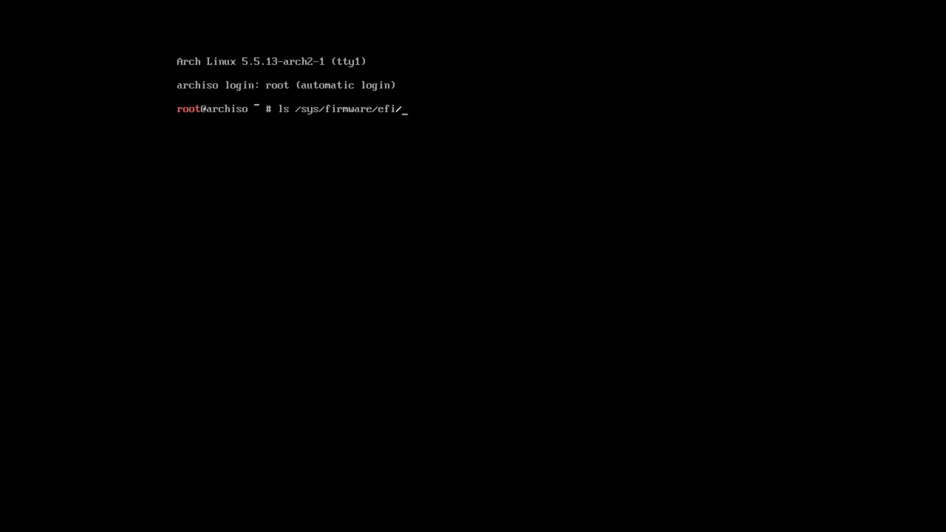
{"action": "type", "text": "ef"}
{"action": "key", "text": "Tab"}
{"action": "key", "text": "Return"}
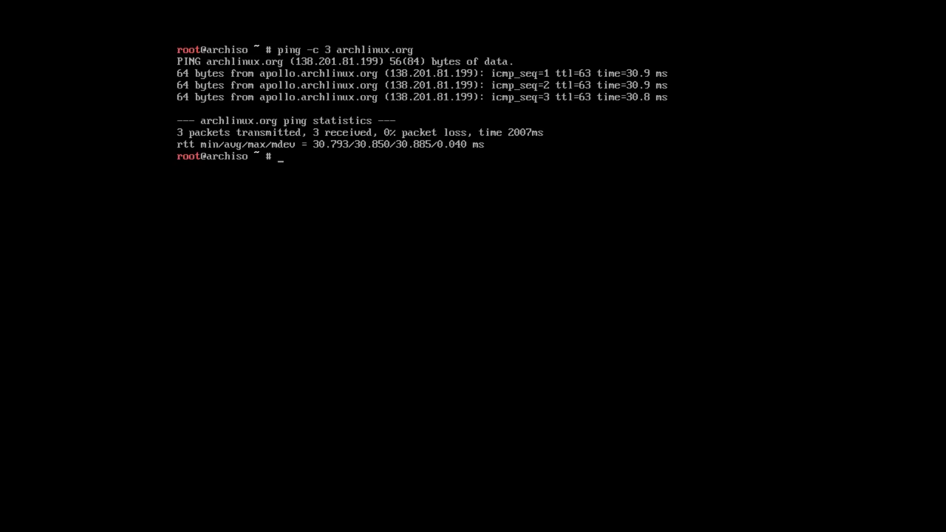
{"action": "type", "text": "ip link"}
{"action": "key", "text": "Return"}
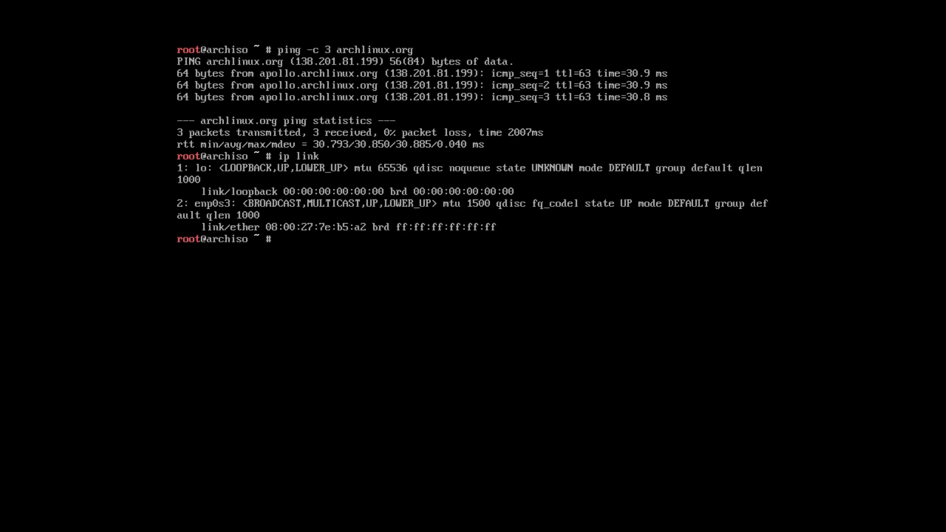
{"action": "type", "text": "wifi-menu"}
{"action": "key", "text": "Return"}
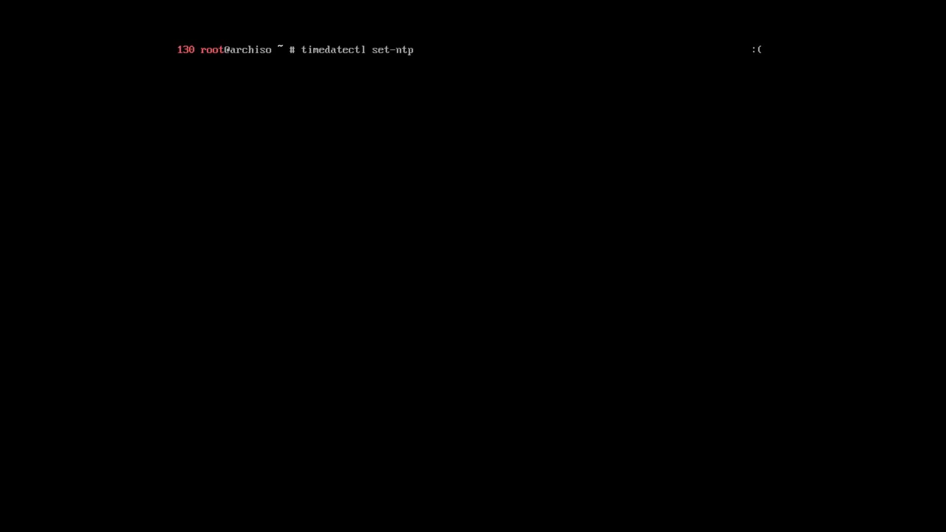
Enable NTP with timedatectl set-ntp true and check the date.
{"action": "type", "text": "true"}
{"action": "key", "text": "Return"}
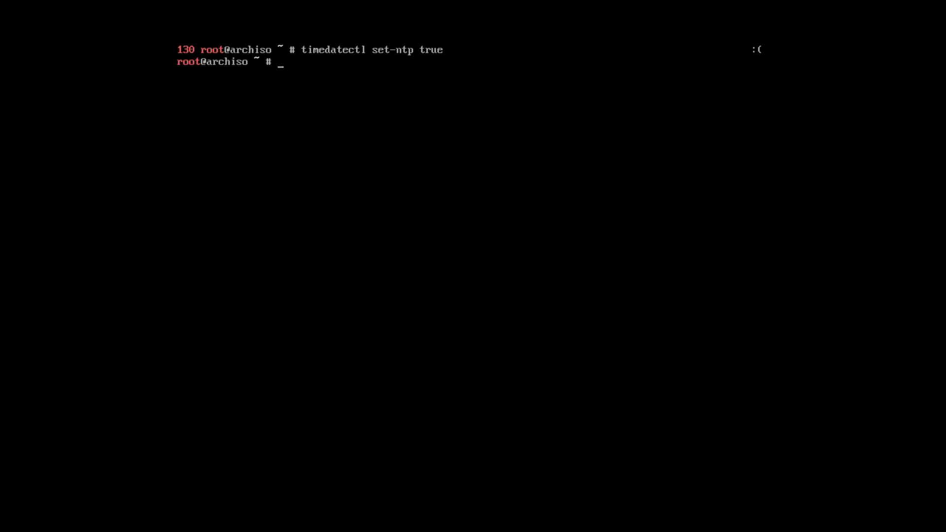
{"action": "type", "text": "date"}
{"action": "key", "text": "Return"}
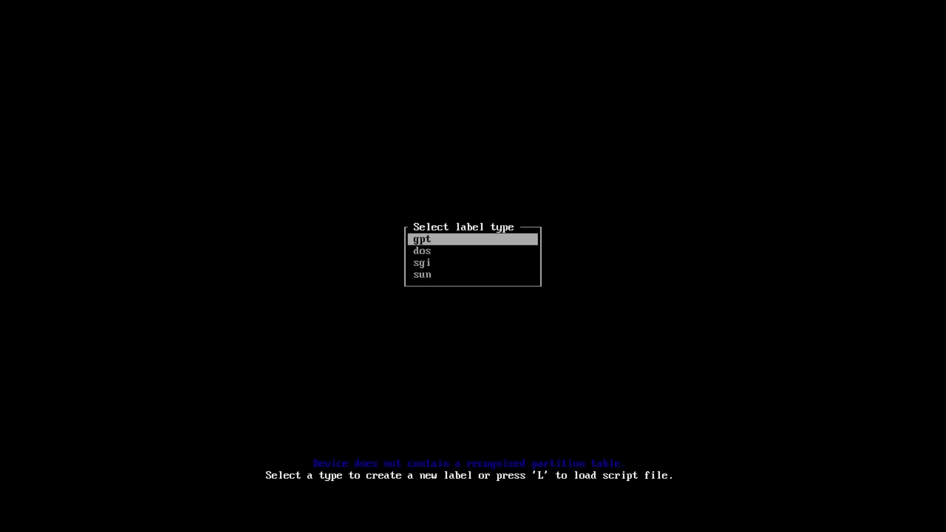
Start cfdisk on /dev/sda with a GPT label and create a 512M first partition.
{"action": "key", "text": "Return"}
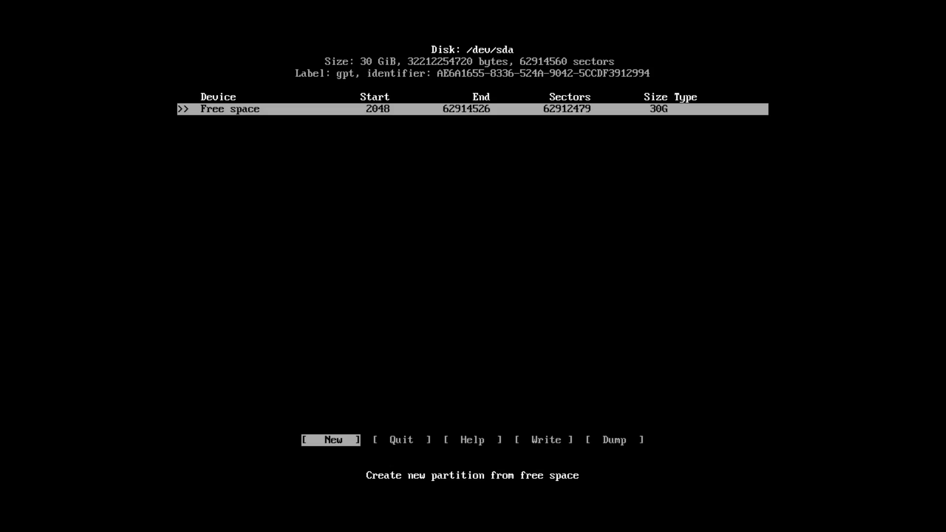
{"action": "key", "text": "Return"}
{"action": "key", "text": "Delete"}
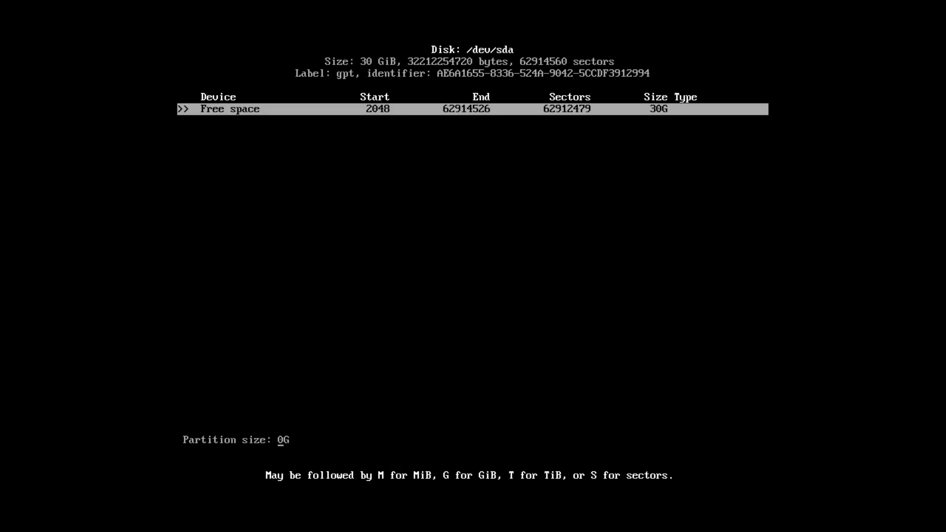
{"action": "key", "text": "Delete"}
{"action": "key", "text": "Delete"}
{"action": "type", "text": "512M"}
{"action": "key", "text": "Return"}
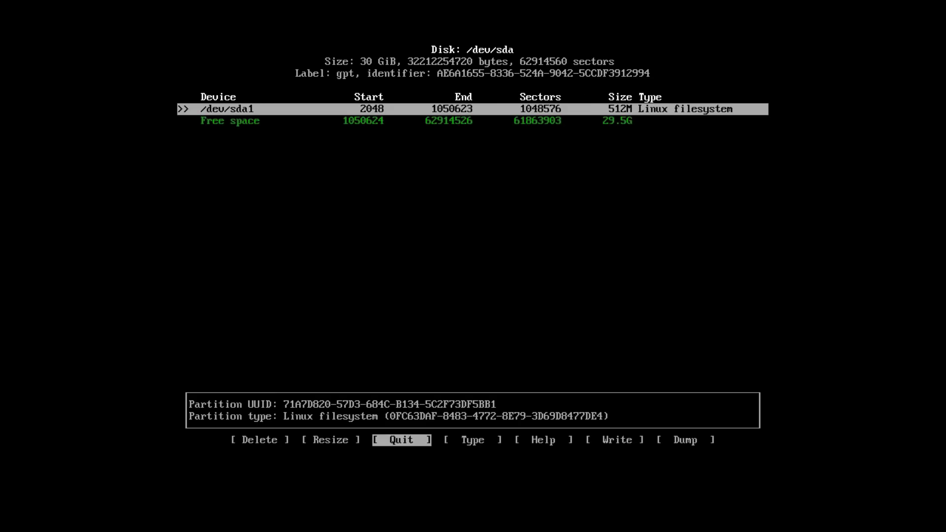
{"action": "key", "text": "Down"}
Create a 20G second partition and a 9.5G third partition in the free space.
{"action": "key", "text": "Return"}
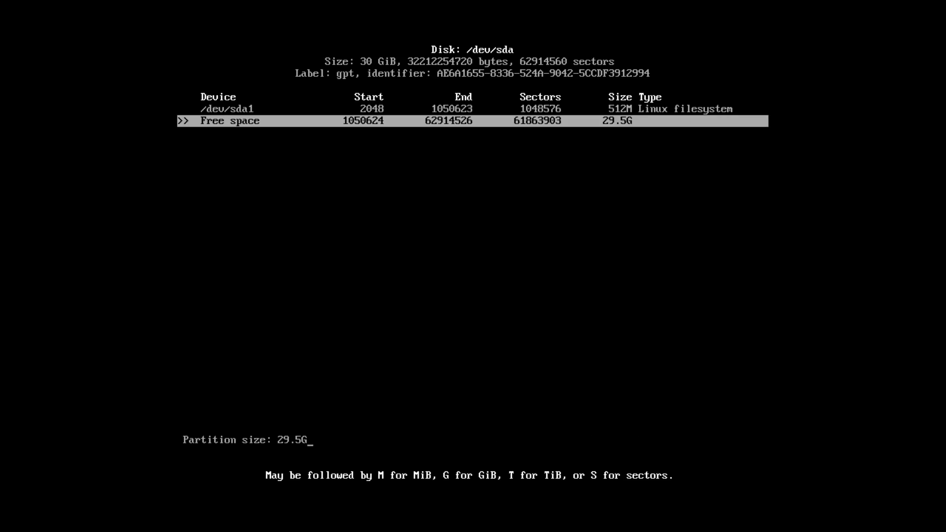
{"action": "key", "text": "Left"}
{"action": "key", "text": "BackSpace"}
{"action": "key", "text": "BackSpace"}
{"action": "key", "text": "BackSpace"}
{"action": "key", "text": "BackSpace"}
{"action": "type", "text": "20"}
{"action": "key", "text": "Return"}
{"action": "key", "text": "Down"}
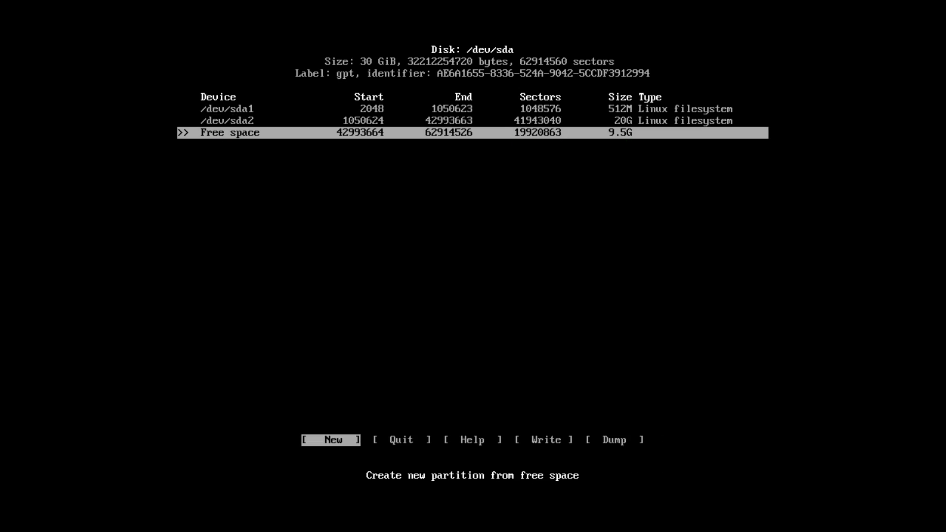
{"action": "key", "text": "Return"}
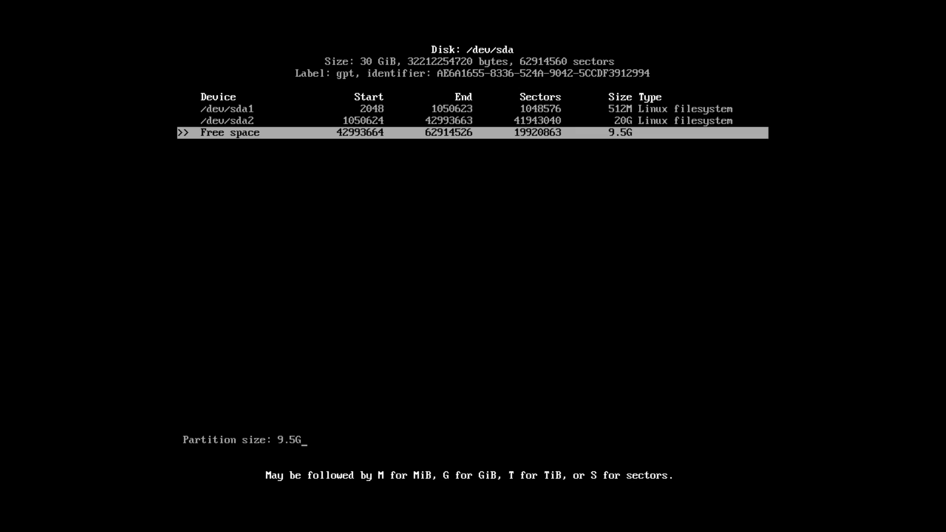
{"action": "key", "text": "Return"}
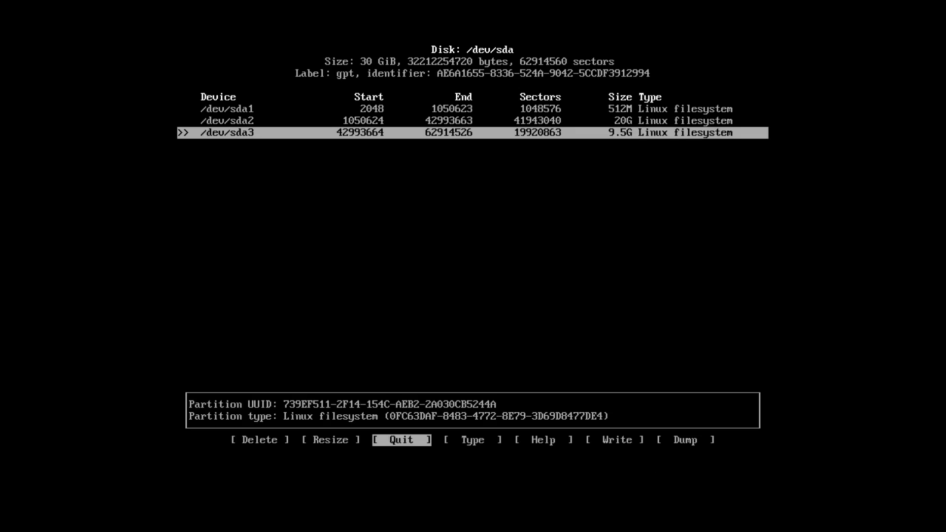
Write the partition table to disk, confirming with yes.
{"action": "key", "text": "Right"}
{"action": "key", "text": "Right"}
{"action": "key", "text": "Right"}
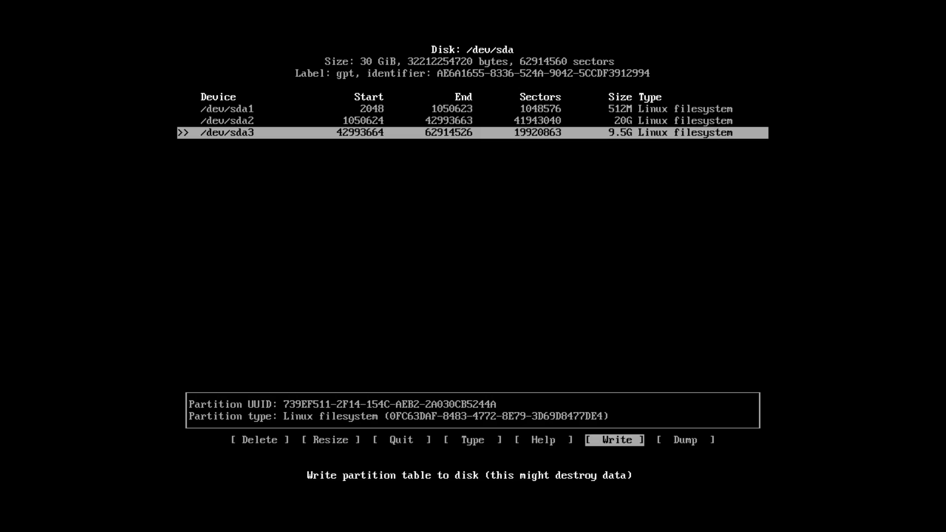
{"action": "key", "text": "Return"}
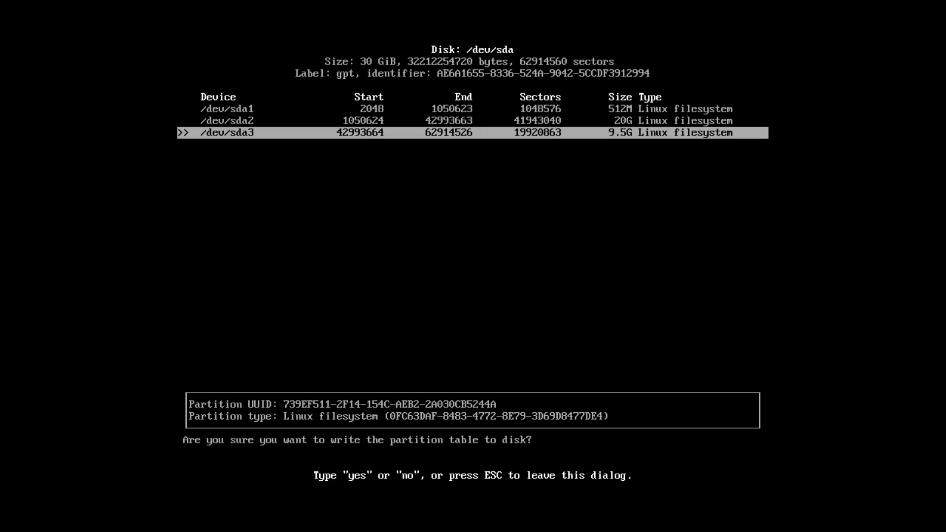
{"action": "type", "text": "yes"}
{"action": "key", "text": "Return"}
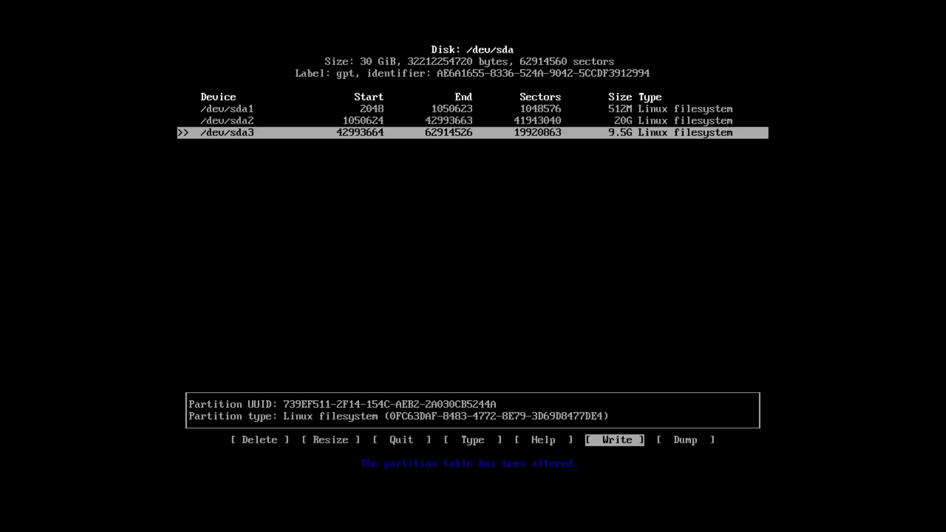
{"action": "key", "text": "Left"}
{"action": "key", "text": "Left"}
{"action": "key", "text": "Left"}
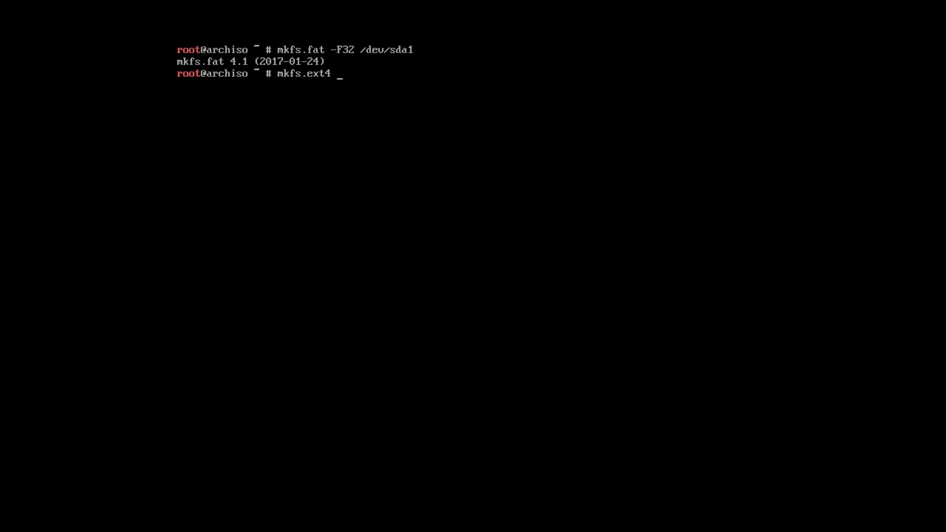
Format /dev/sda2 and /dev/sda3 as ext4.
{"action": "type", "text": "/dev/sda2"}
{"action": "key", "text": "Return"}
{"action": "key", "text": "Return"}
{"action": "key", "text": "Return"}
{"action": "key", "text": "Return"}
{"action": "key", "text": "Return"}
{"action": "key", "text": "Return"}
{"action": "key", "text": "Return"}
{"action": "key", "text": "Return"}
{"action": "key", "text": "Return"}
{"action": "key", "text": "Return"}
{"action": "key", "text": "Up"}
{"action": "key", "text": "BackSpace"}
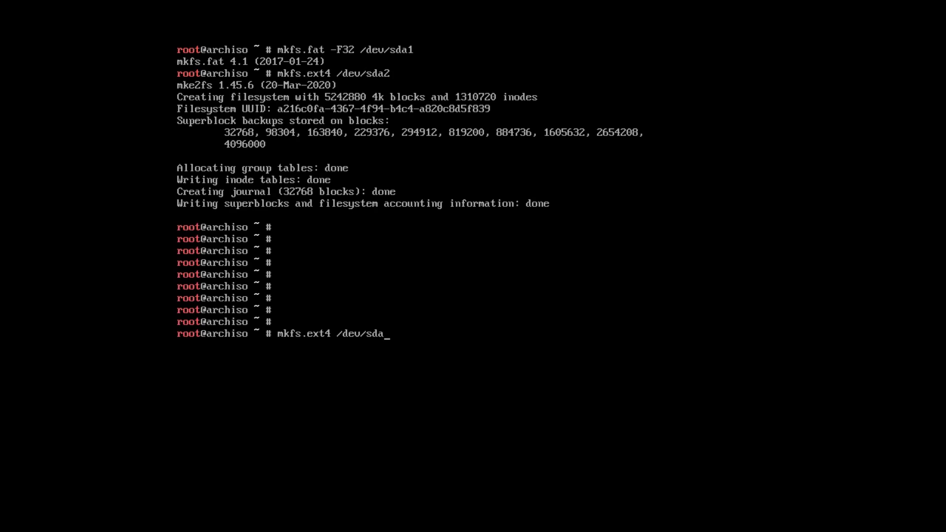
{"action": "type", "text": "3"}
{"action": "key", "text": "Return"}
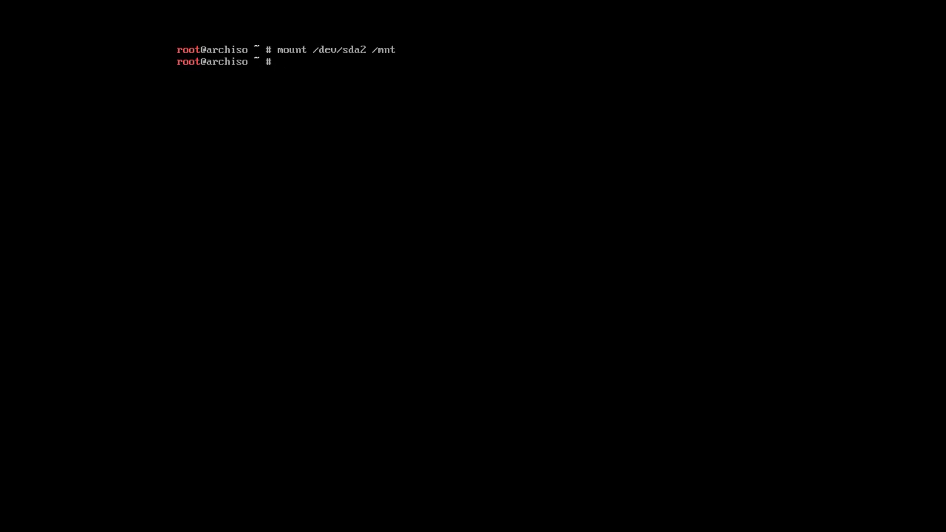
Create /mnt/home, mount /dev/sda3 on it, and check the mounts with lsblk.
{"action": "type", "text": "mkdir /mnt/home"}
{"action": "key", "text": "Return"}
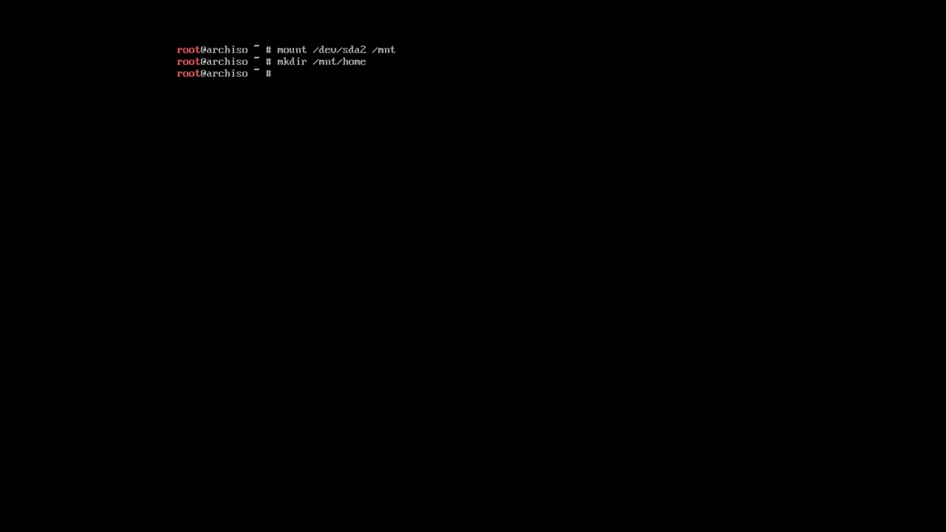
{"action": "type", "text": "mount /dev/sda3 /mnt/home"}
{"action": "key", "text": "Return"}
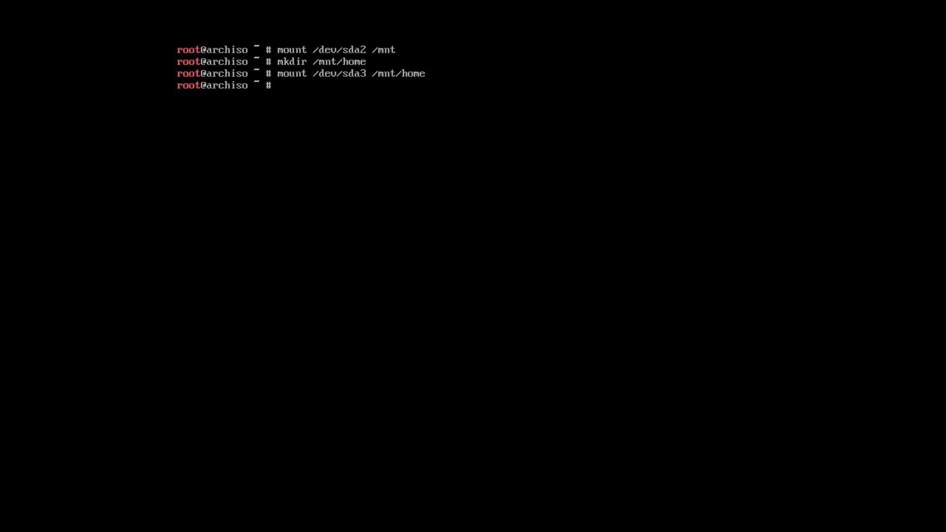
{"action": "type", "text": "lsblk"}
{"action": "key", "text": "Return"}
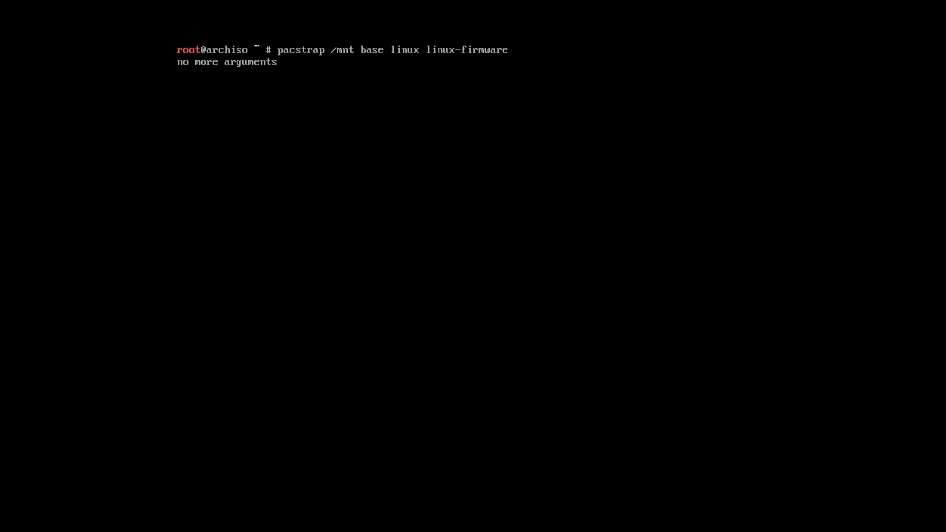
Run pacstrap /mnt base linux linux-firmware to install the base system.
{"action": "key", "text": "Return"}
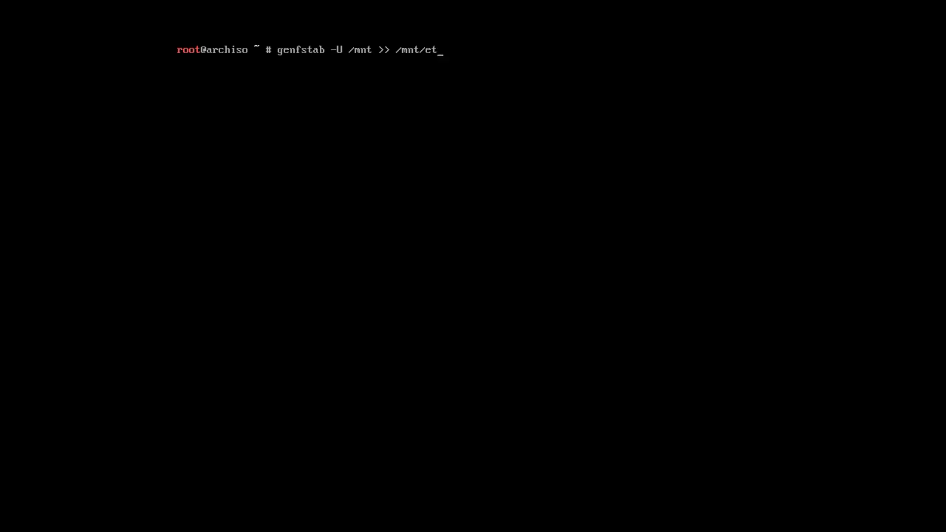
Generate /mnt/etc/fstab with genfstab -U and display its contents.
{"action": "key", "text": "Return"}
{"action": "type", "text": "cat /mnt/etc/fstab"}
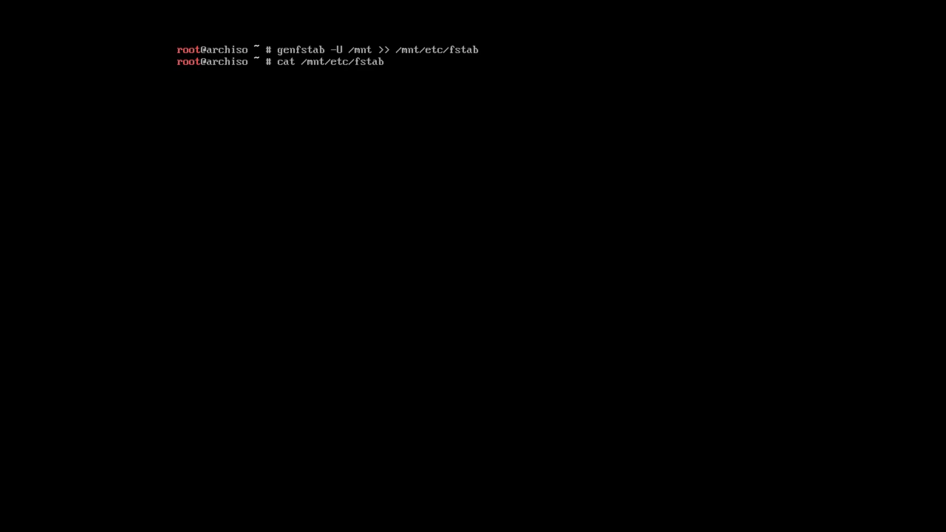
{"action": "key", "text": "Return"}
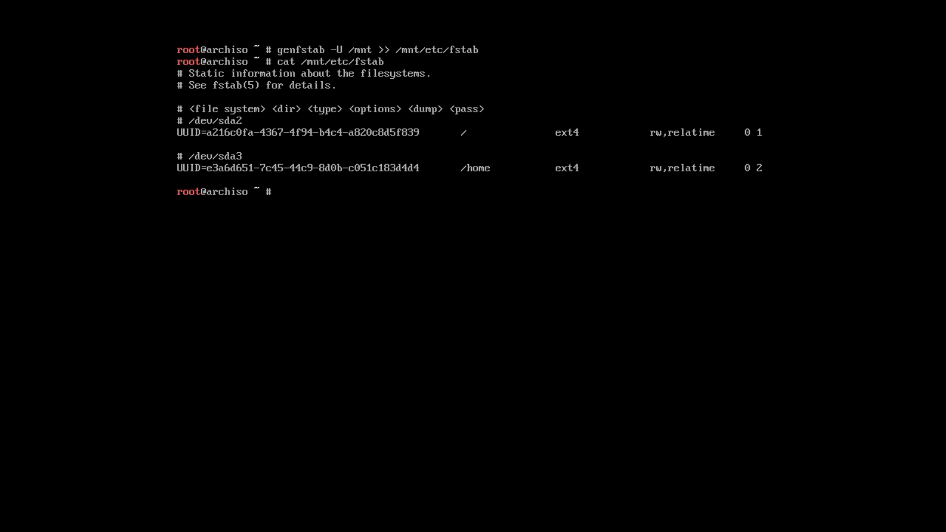
Chroot into the new system with arch-chroot /mnt /bin/bash.
{"action": "type", "text": "arch"}
{"action": "type", "text": "-ch"}
{"action": "key", "text": "Tab"}
{"action": "type", "text": "/mnt /bin/bash"}
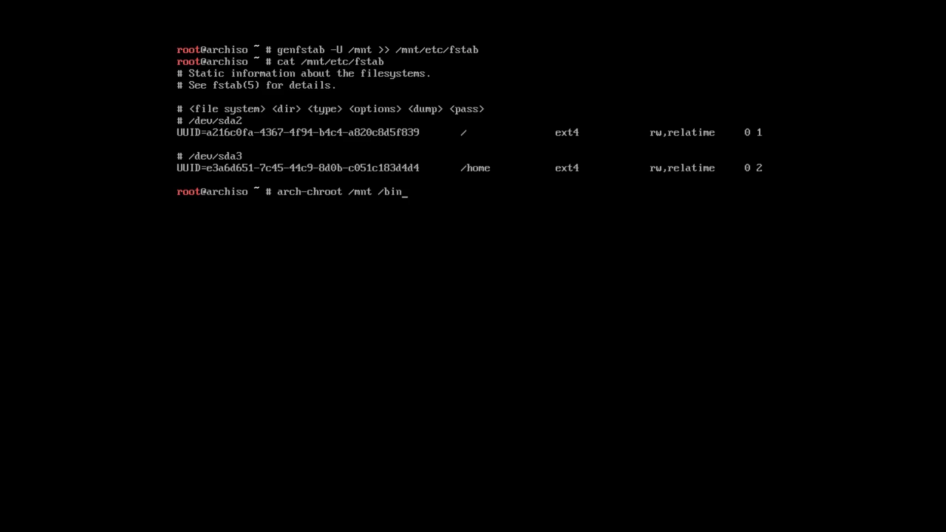
{"action": "key", "text": "Return"}
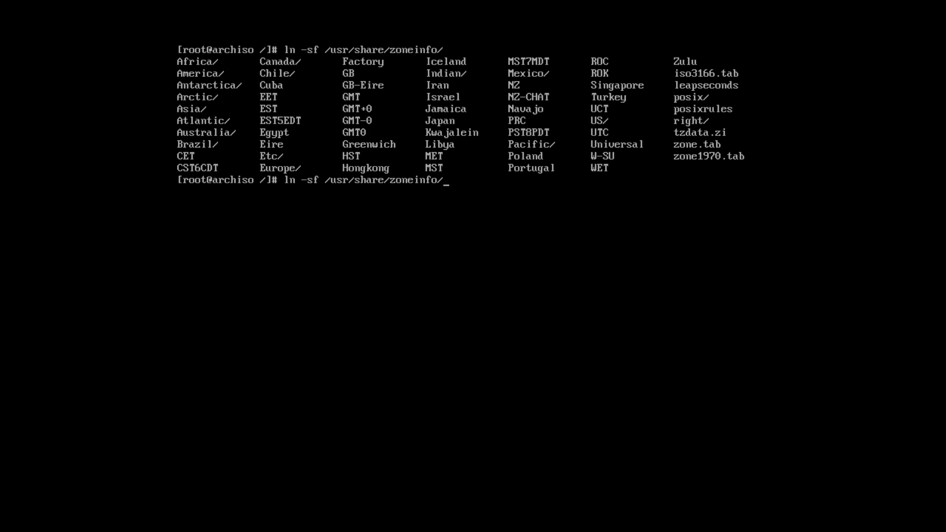
Link /etc/localtime to Europe/Stockholm, sync the hardware clock to UTC, and check the date.
{"action": "type", "text": "Eur"}
{"action": "key", "text": "Tab"}
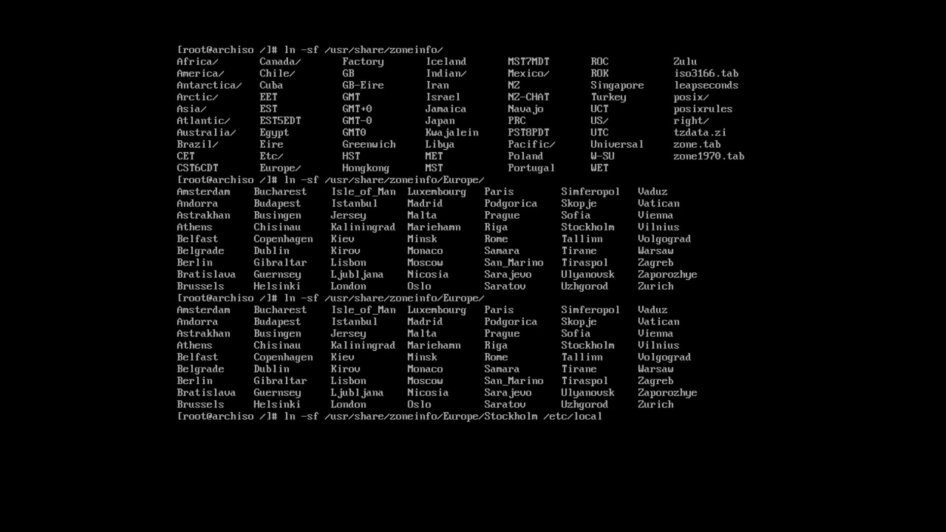
{"action": "type", "text": "time"}
{"action": "key", "text": "Return"}
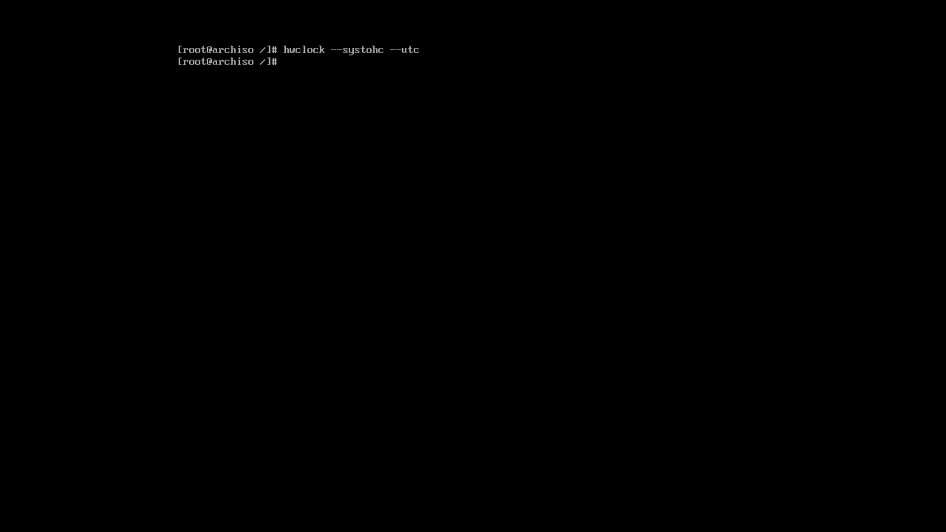
{"action": "type", "text": "date"}
{"action": "key", "text": "Return"}
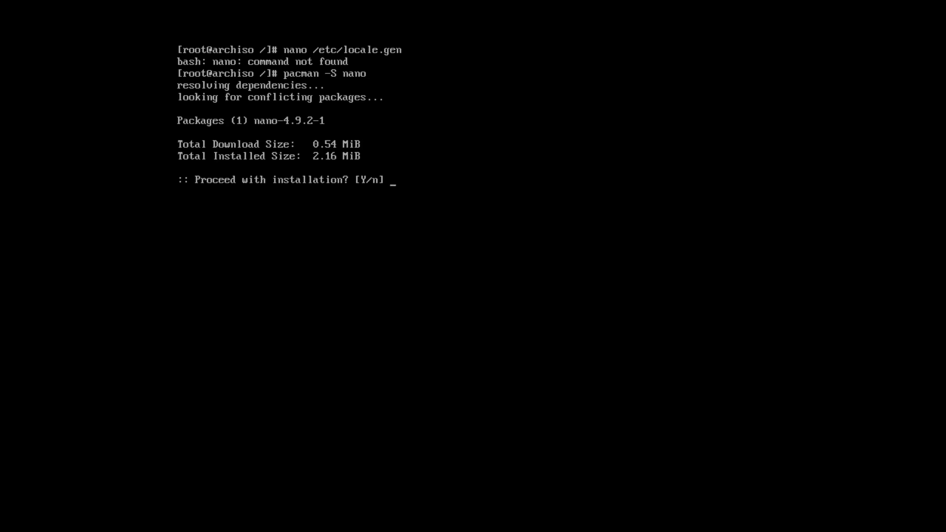
Install nano with pacman and open /etc/locale.gen in it.
{"action": "type", "text": "y"}
{"action": "key", "text": "Return"}
{"action": "key", "text": "Up"}
{"action": "key", "text": "Up"}
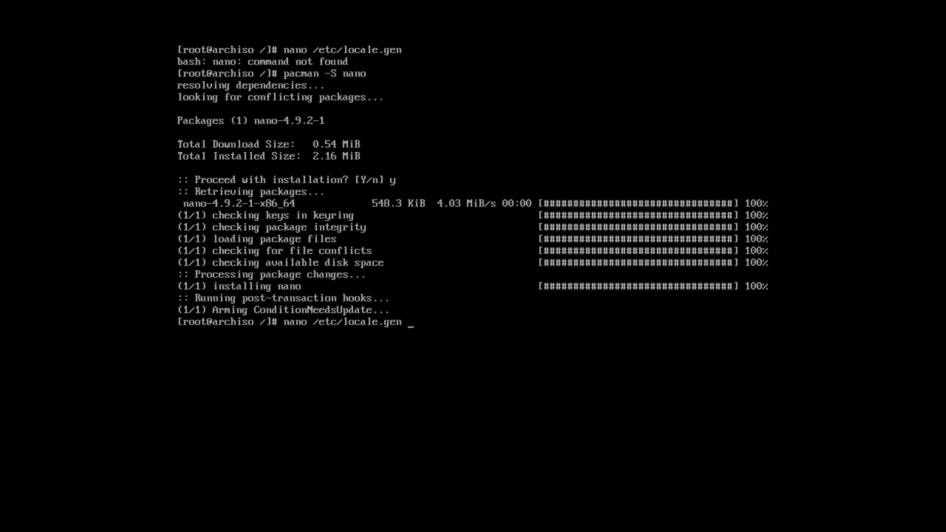
{"action": "key", "text": "Return"}
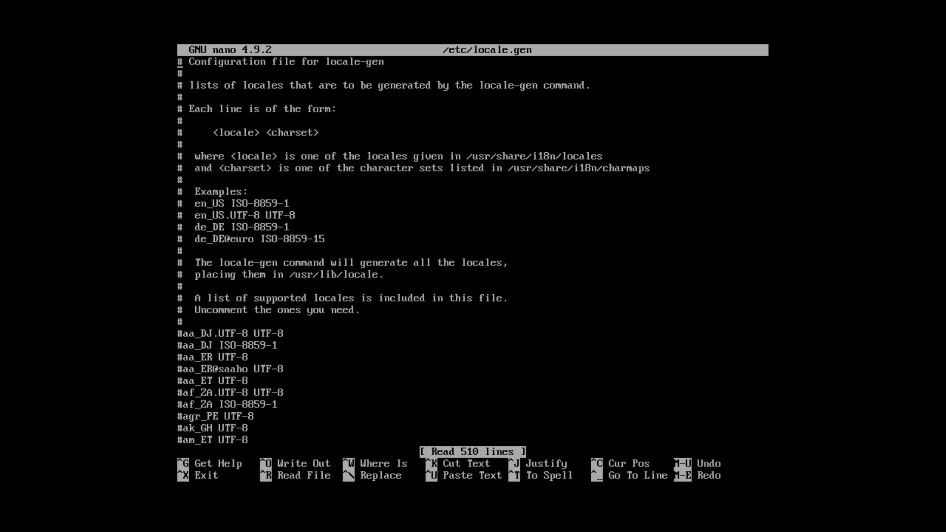
Uncomment en_US.UTF-8 UTF-8 in locale.gen and set LANG=en_US.UTF-8 in /etc/locale.conf.
{"action": "key", "text": "Page_Down"}
{"action": "key", "text": "Page_Down"}
{"action": "key", "text": "Page_Down"}
{"action": "key", "text": "Page_Down"}
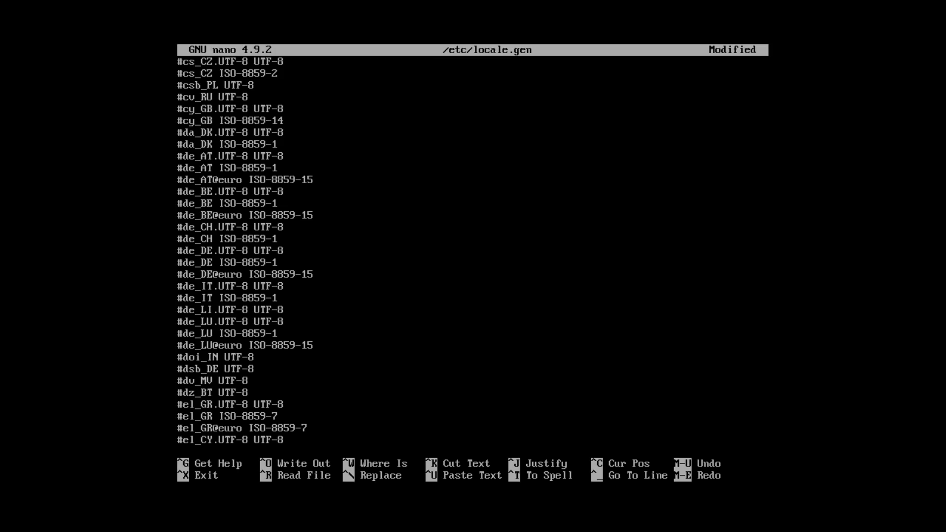
{"action": "key", "text": "Down"}
{"action": "key", "text": "Down"}
{"action": "key", "text": "Down"}
{"action": "key", "text": "Down"}
{"action": "key", "text": "Down"}
{"action": "key", "text": "Down"}
{"action": "key", "text": "Down"}
{"action": "key", "text": "Down"}
{"action": "key", "text": "Down"}
{"action": "key", "text": "Down"}
{"action": "key", "text": "Down"}
{"action": "key", "text": "Down"}
{"action": "key", "text": "Down"}
{"action": "key", "text": "Down"}
{"action": "key", "text": "Down"}
{"action": "key", "text": "Down"}
{"action": "key", "text": "Down"}
{"action": "key", "text": "Down"}
{"action": "key", "text": "Down"}
{"action": "key", "text": "Down"}
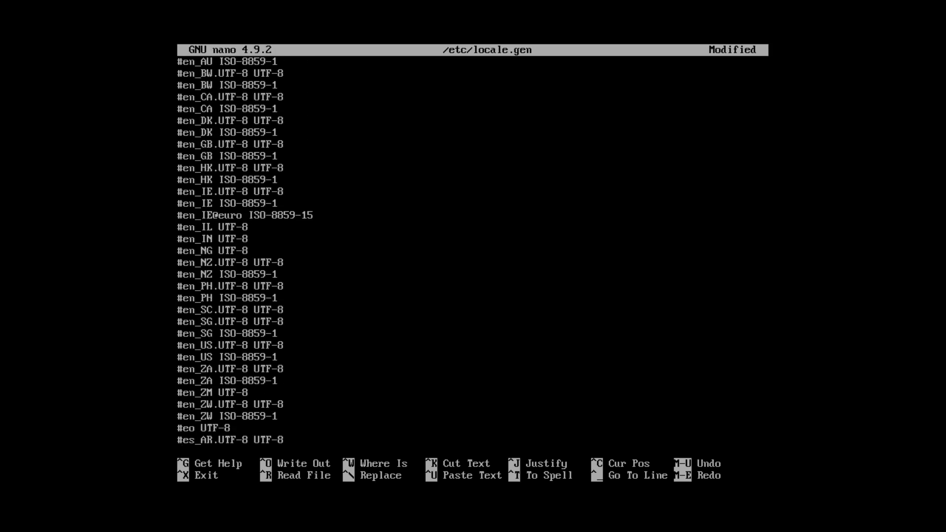
{"action": "key", "text": "Delete"}
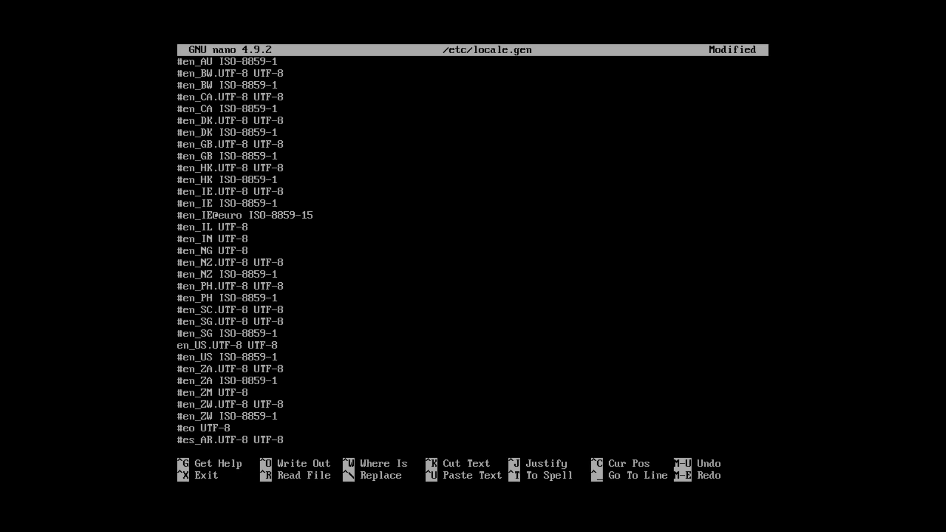
{"action": "key", "text": "ctrl+o"}
{"action": "key", "text": "Return"}
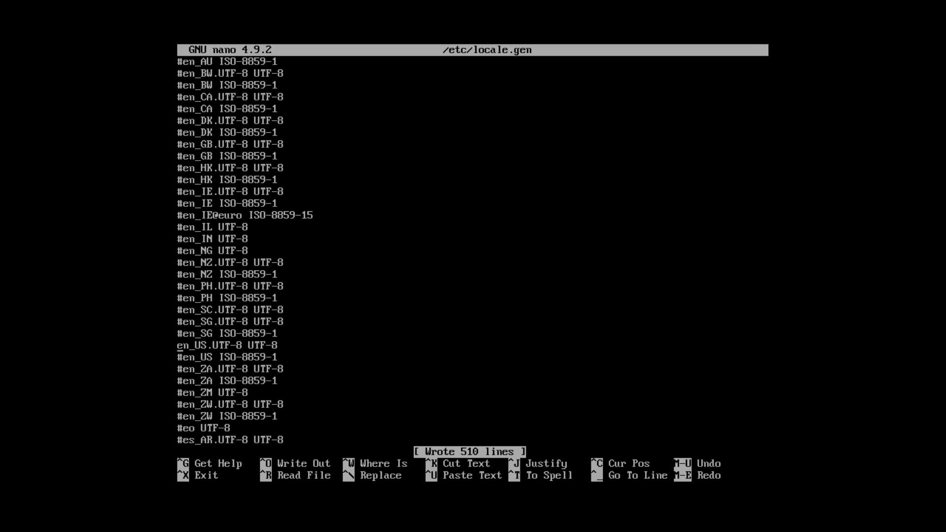
{"action": "key", "text": "ctrl+x"}
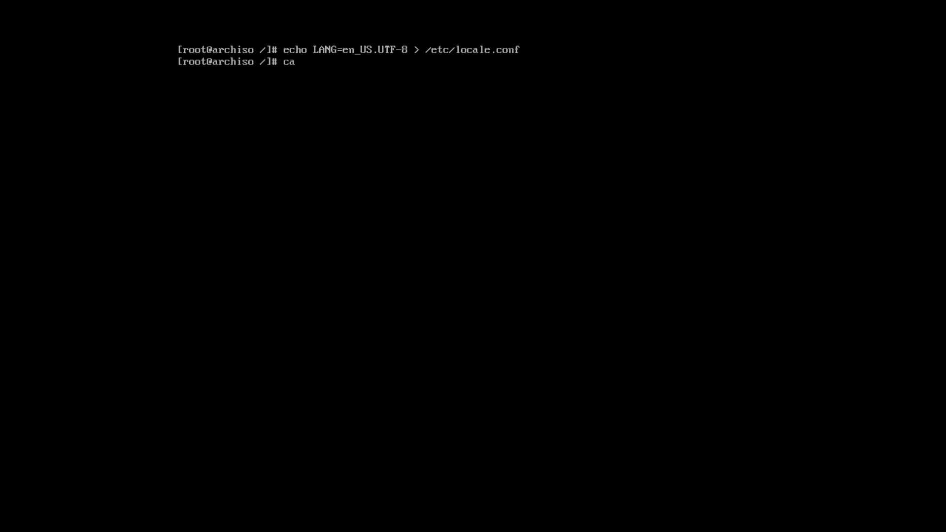
{"action": "type", "text": "ale.conf"}
{"action": "key", "text": "Return"}
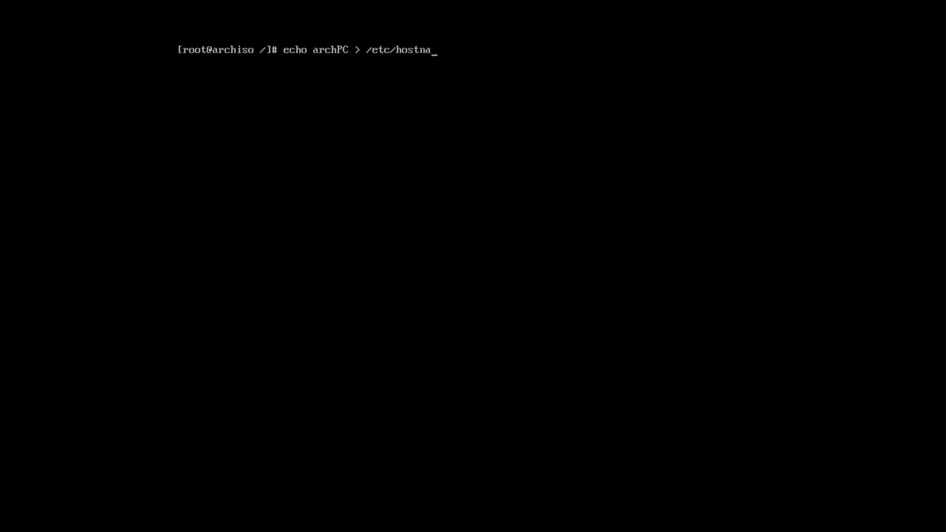
Confirm the archPC hostname and save '127.0.1.1 localhost.localdomain archPC' into /etc/hosts.
{"action": "type", "text": "me"}
{"action": "key", "text": "Return"}
{"action": "type", "text": "nano "}
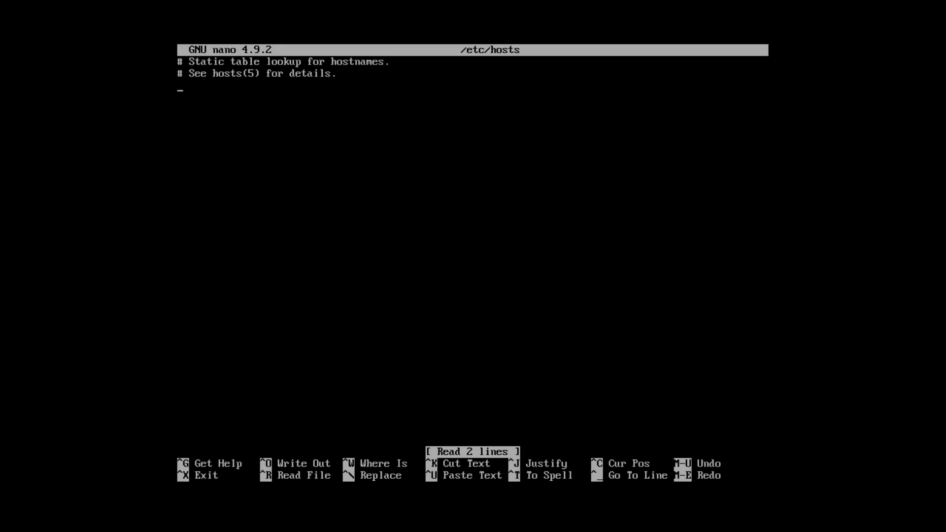
{"action": "key", "text": "Return"}
{"action": "type", "text": "127.0.1.1 localhost.localdomain archPC"}
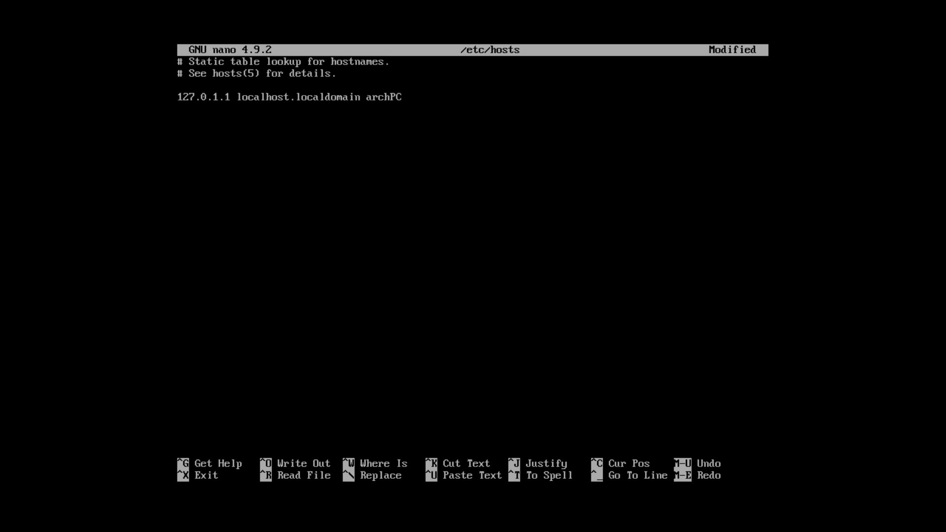
{"action": "key", "text": "ctrl+o"}
{"action": "key", "text": "Return"}
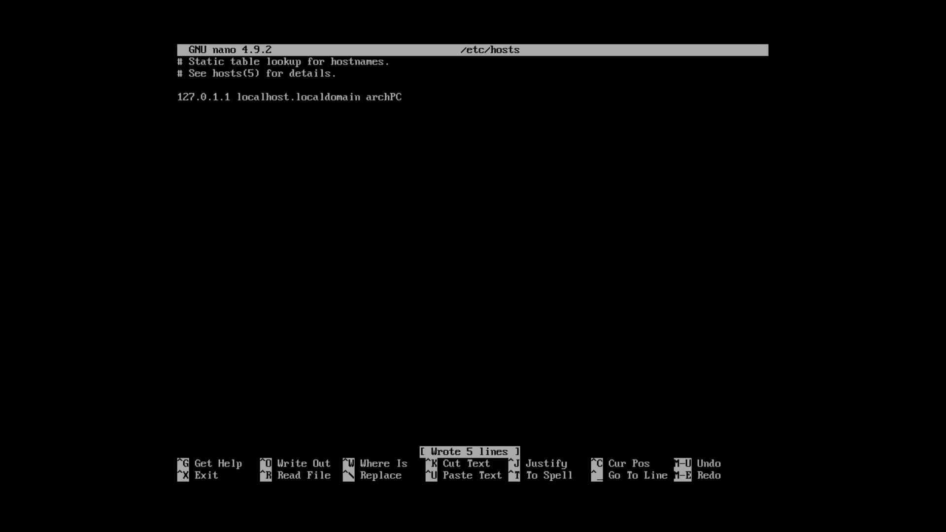
{"action": "key", "text": "ctrl+x"}
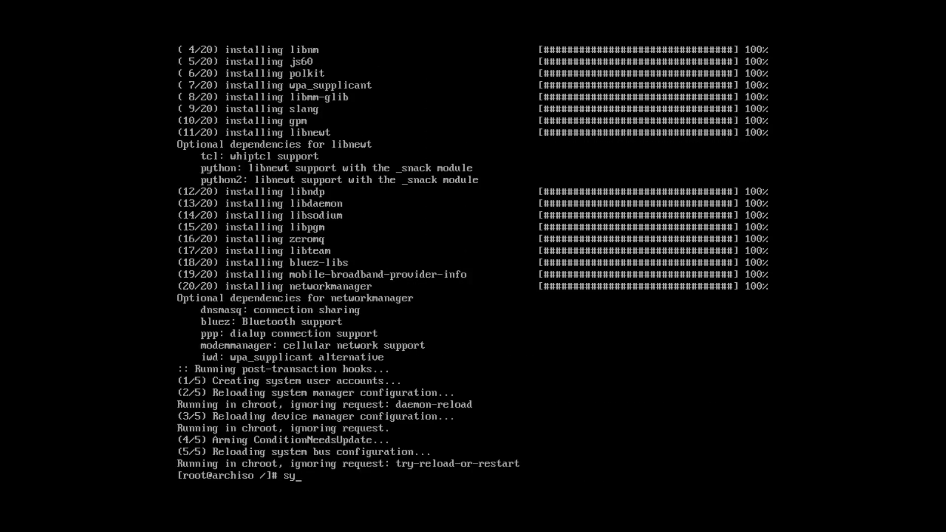
Begin entering the 'systemctl enable NetworkManager' command after networkmanager installs.
{"action": "type", "text": "etworkManager"}
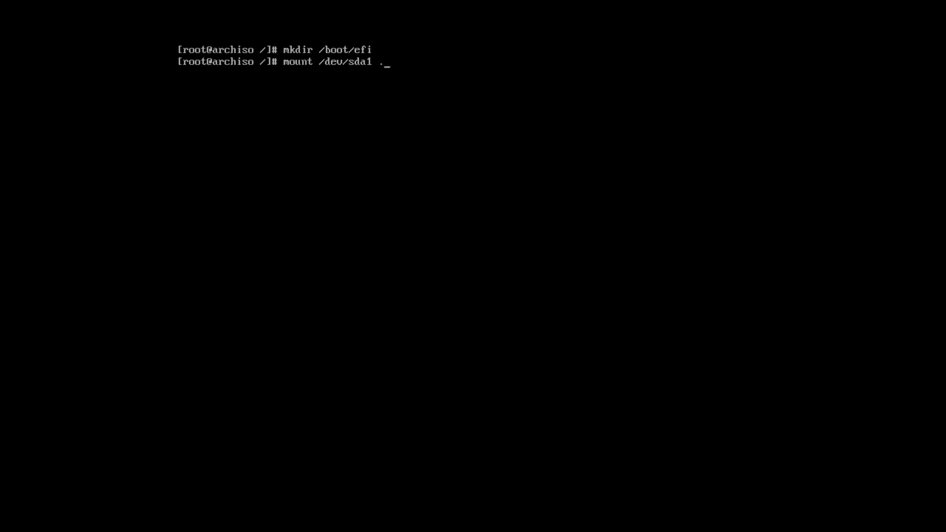
Mount /dev/sda1 at /boot/efi and verify the mount points with lsblk.
{"action": "type", "text": "boot/efi/"}
{"action": "key", "text": "Return"}
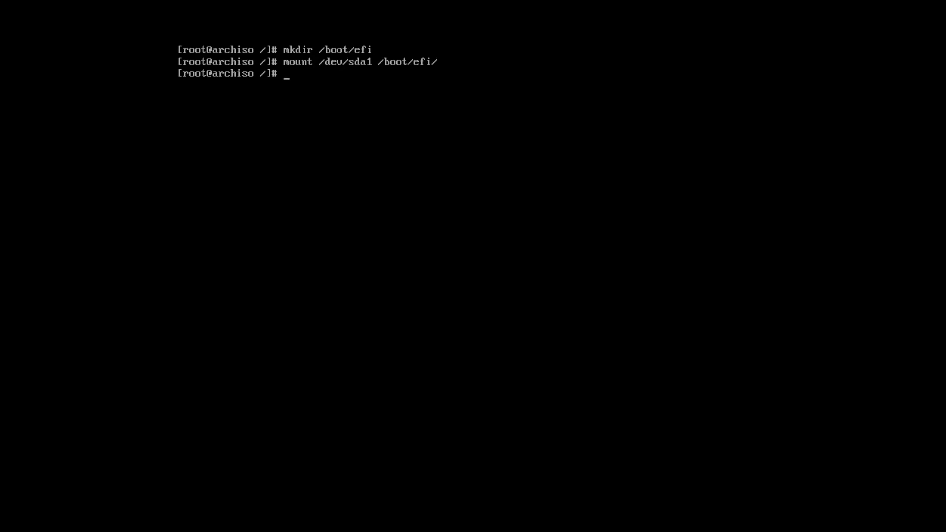
{"action": "type", "text": "lsblk"}
{"action": "key", "text": "Return"}
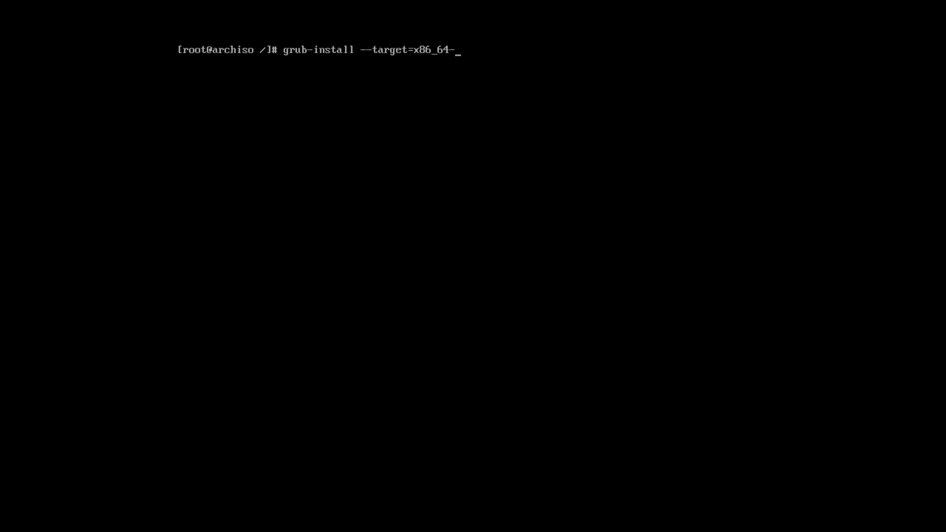
Install GRUB for x86_64-efi with bootloader ID GRUB, removable, and generate /boot/grub/grub.cfg.
{"action": "type", "text": "efi --efi-directory=/boot/efi -"}
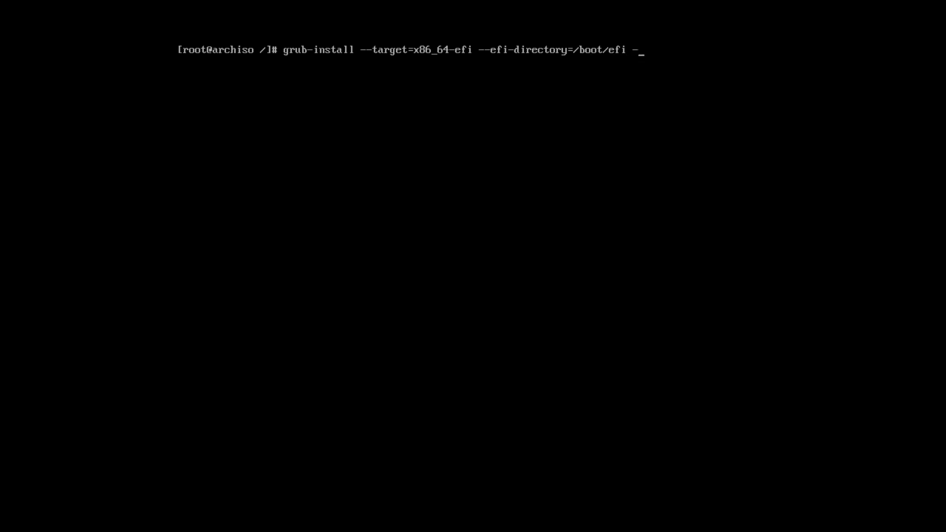
{"action": "type", "text": "-bootloader-id=GRUB"}
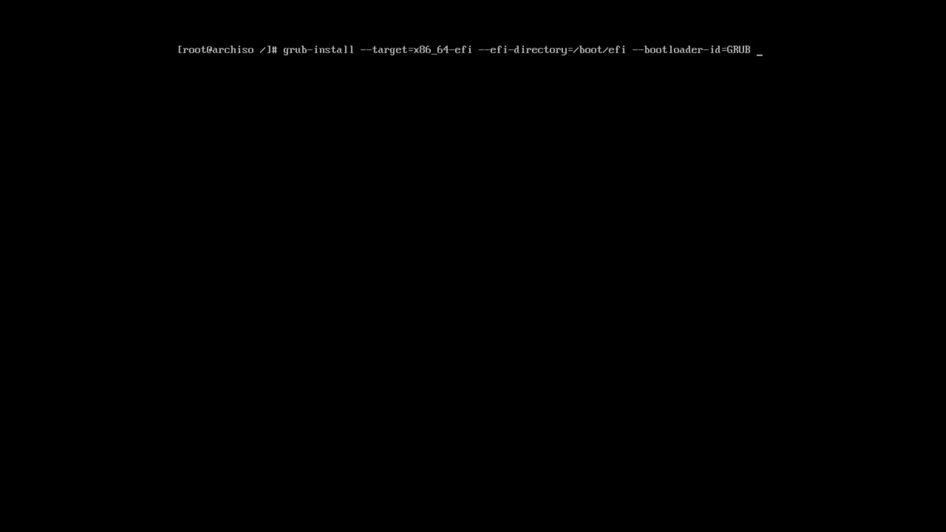
{"action": "type", "text": " --removable"}
{"action": "key", "text": "Return"}
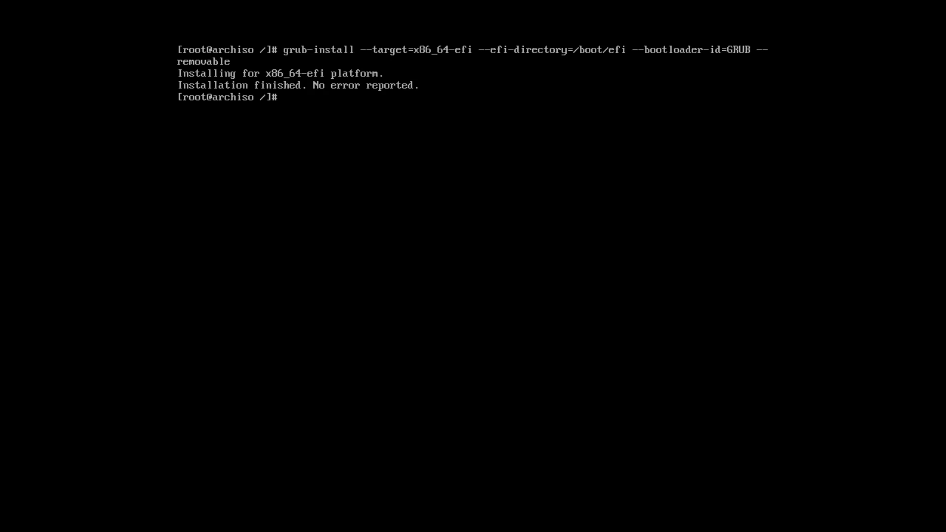
{"action": "type", "text": "grub-mkconfig -o /boot/"}
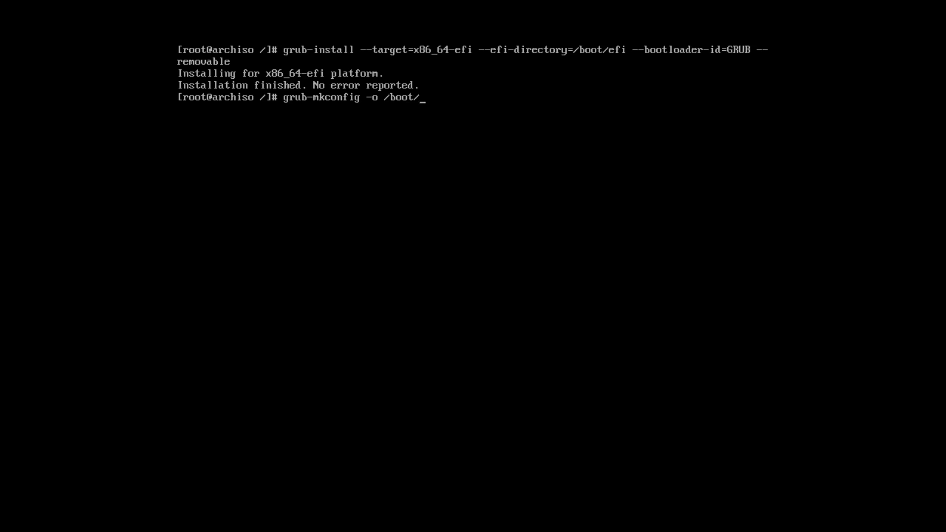
{"action": "type", "text": "grub/grub.cfg"}
{"action": "key", "text": "Return"}
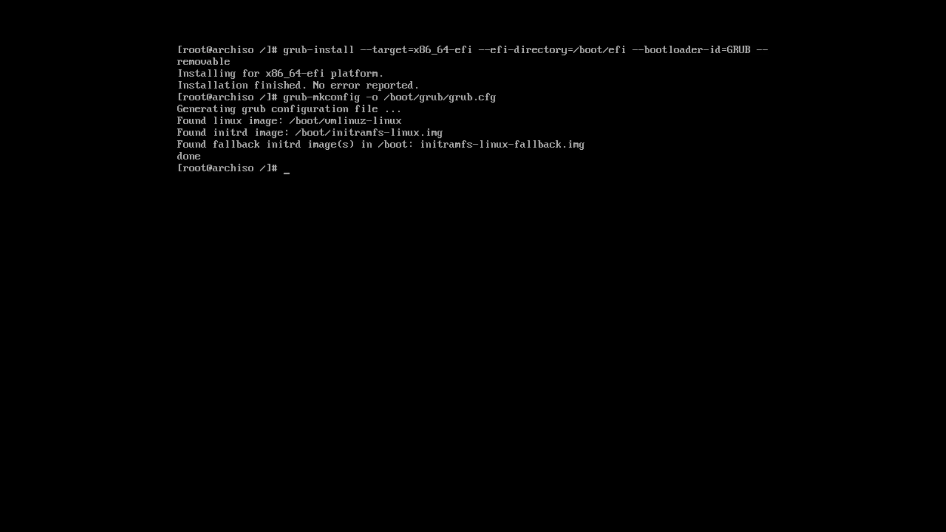
Exit the chroot, recursively unmount /mnt, and reboot into the new installation.
{"action": "type", "text": "exit"}
{"action": "key", "text": "Return"}
{"action": "type", "text": "umo"}
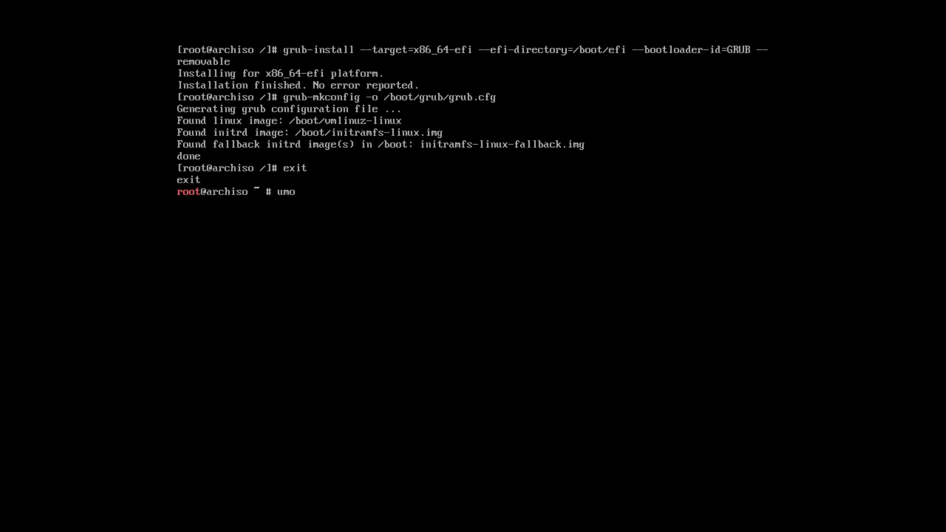
{"action": "type", "text": "unt -R /mnt"}
{"action": "key", "text": "Return"}
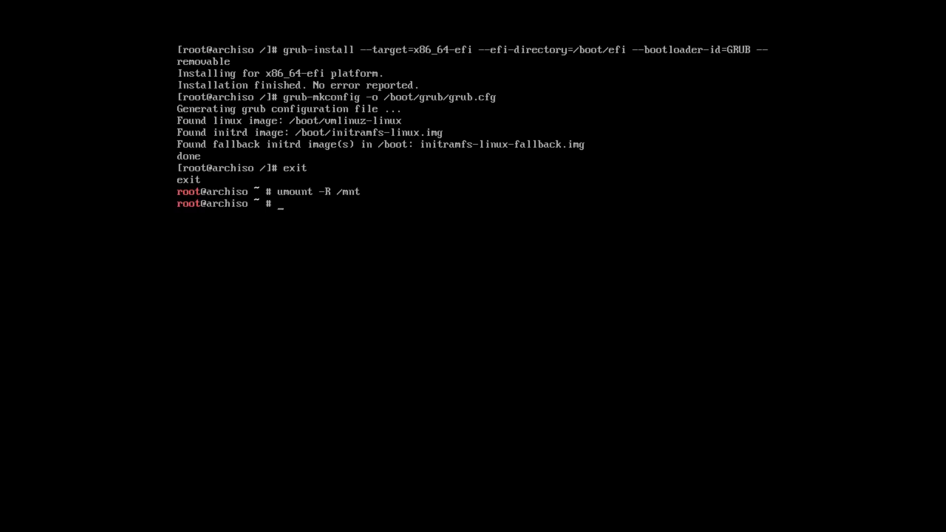
{"action": "type", "text": "reboot"}
{"action": "key", "text": "Return"}
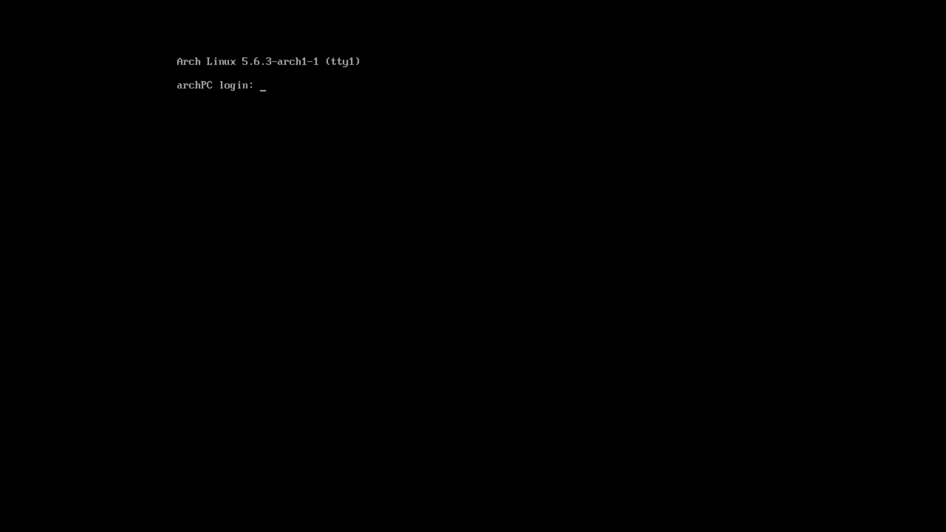
Log in as root and create user alu in the wheel group with a bash shell.
{"action": "type", "text": "root"}
{"action": "key", "text": "Return"}
{"action": "key", "text": "Return"}
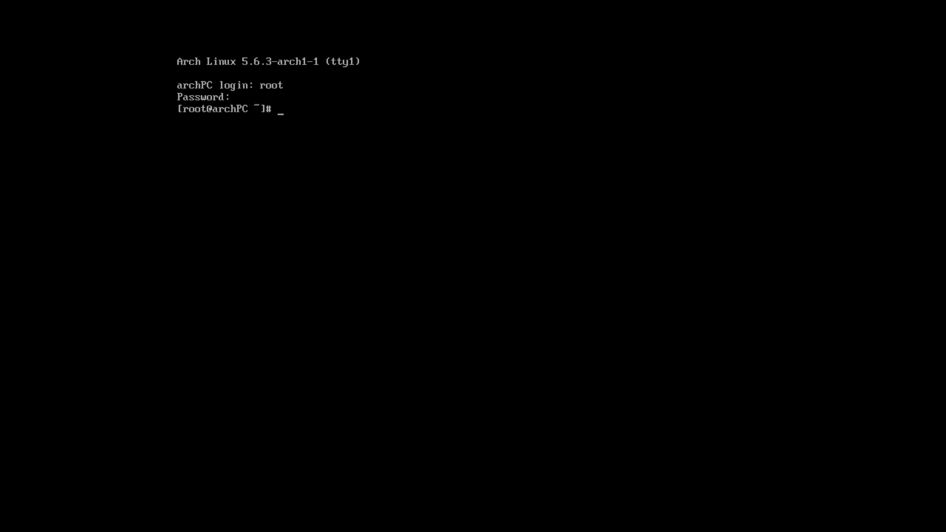
{"action": "type", "text": "useradd"}
{"action": "type", "text": "  -m -g usera"}
{"action": "type", "text": "rs -G "}
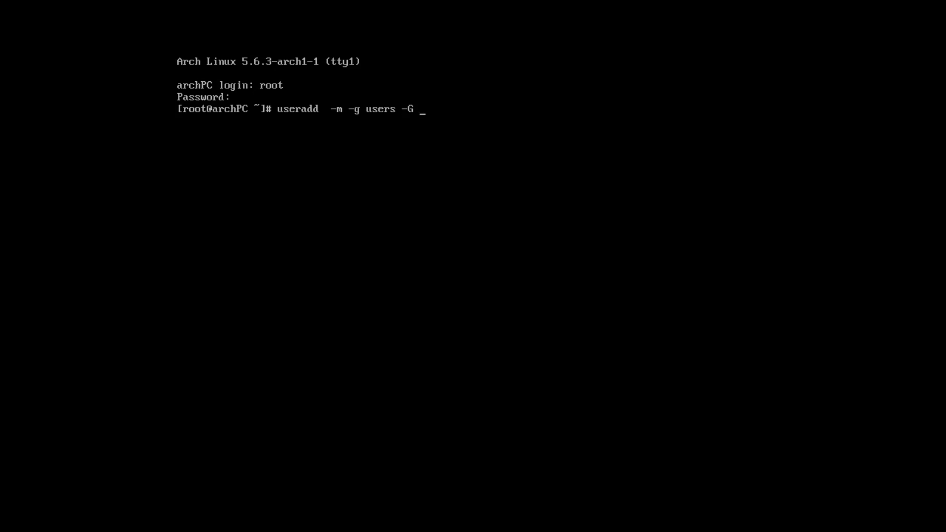
{"action": "type", "text": "wheel -s /bin/bash alu"}
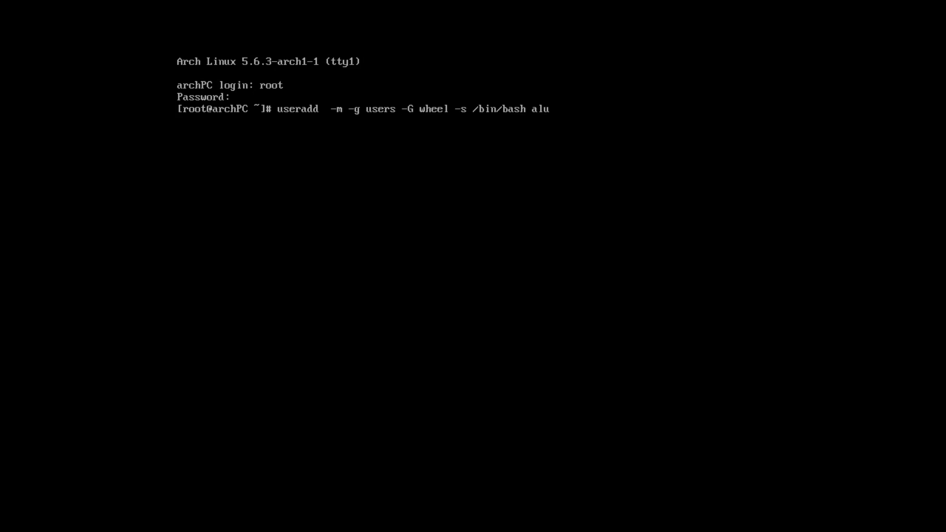
{"action": "key", "text": "Return"}
Set and confirm a password for user alu.
{"action": "type", "text": "passwd"}
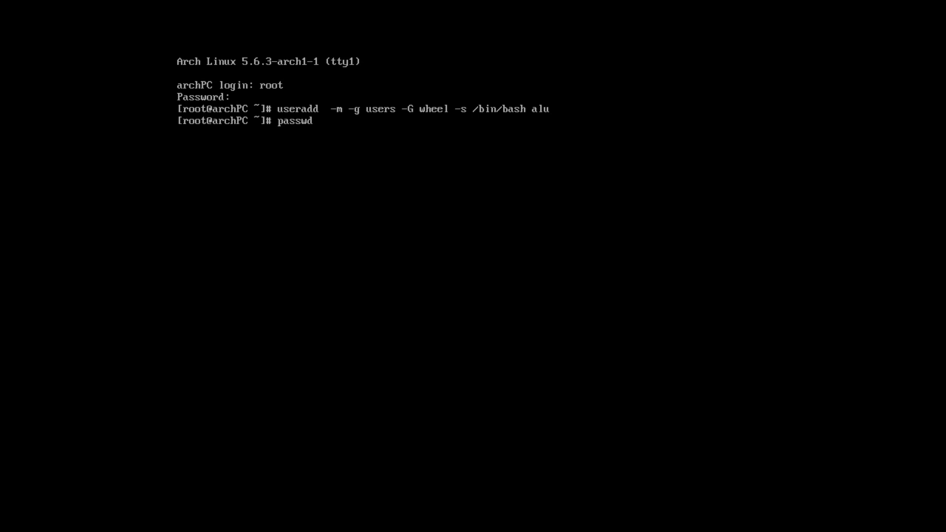
{"action": "type", "text": " alu"}
{"action": "key", "text": "Return"}
{"action": "key", "text": "Return"}
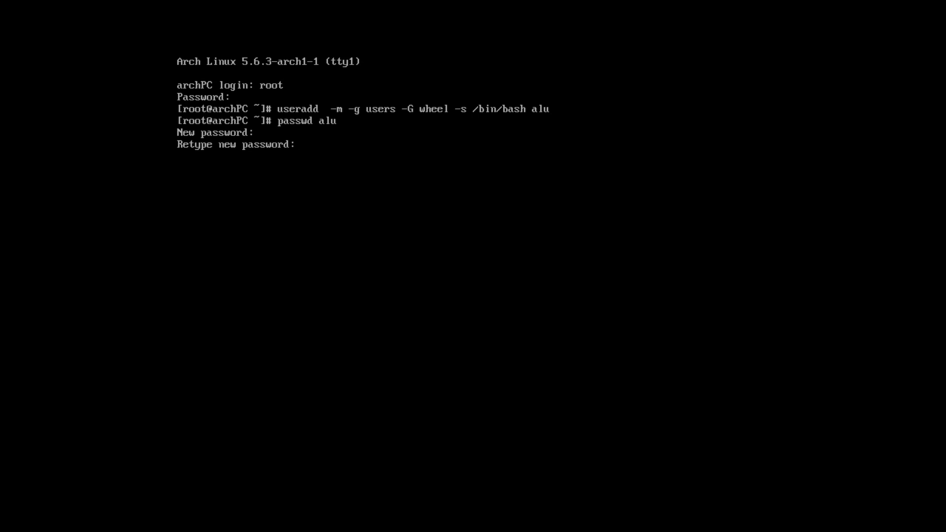
{"action": "key", "text": "Return"}
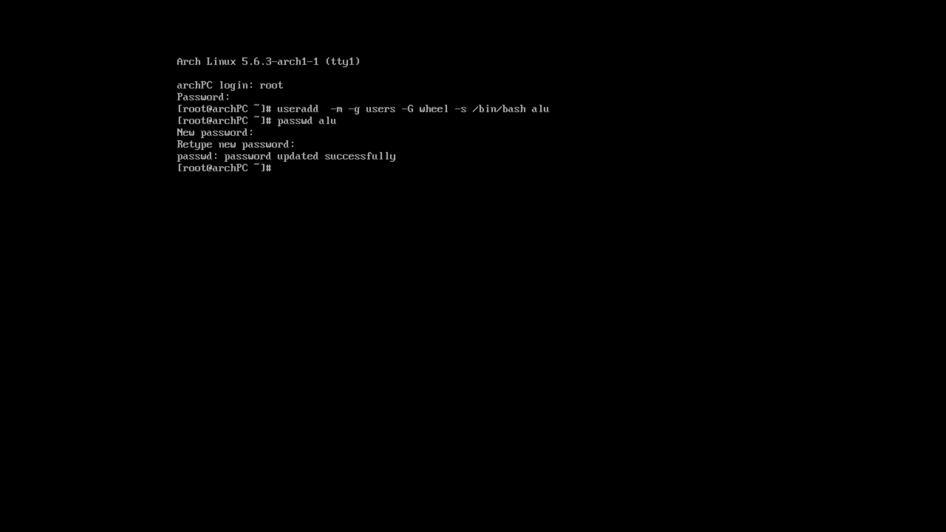
Install the sudo package after the first visudo attempt fails.
{"action": "type", "text": "EDITOR=nano visudo"}
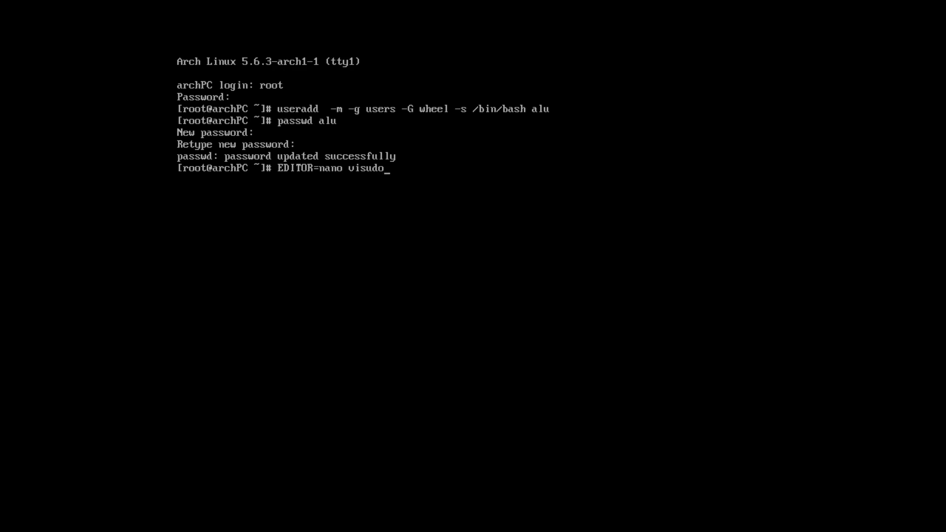
{"action": "key", "text": "Return"}
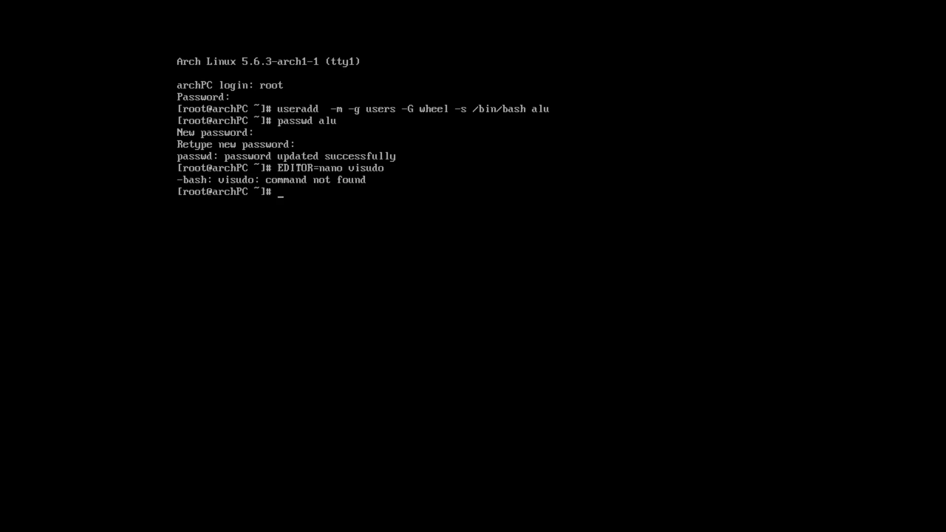
{"action": "type", "text": "pacman -S sudo"}
{"action": "key", "text": "Return"}
{"action": "type", "text": "y"}
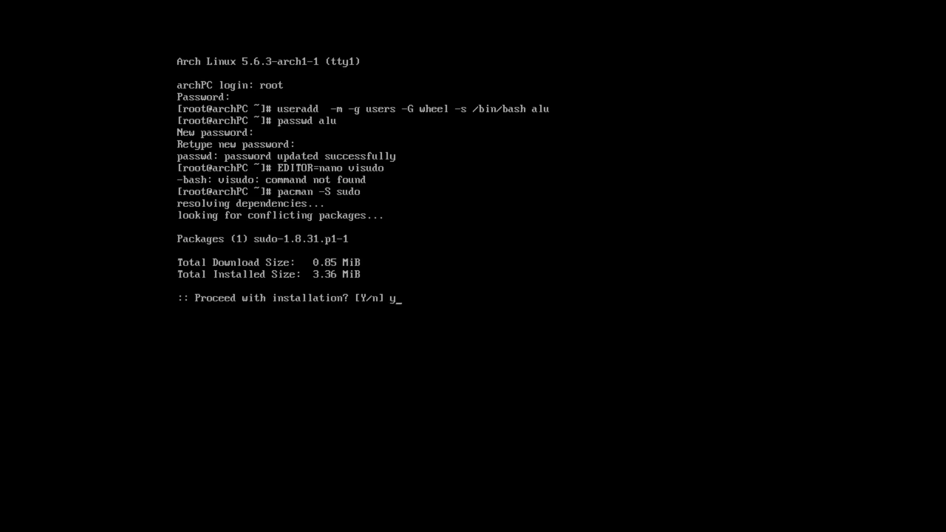
{"action": "key", "text": "Return"}
Uncomment the '%wheel ALL=(ALL) ALL' line in sudoers through EDITOR=nano visudo.
{"action": "key", "text": "Up"}
{"action": "key", "text": "Up"}
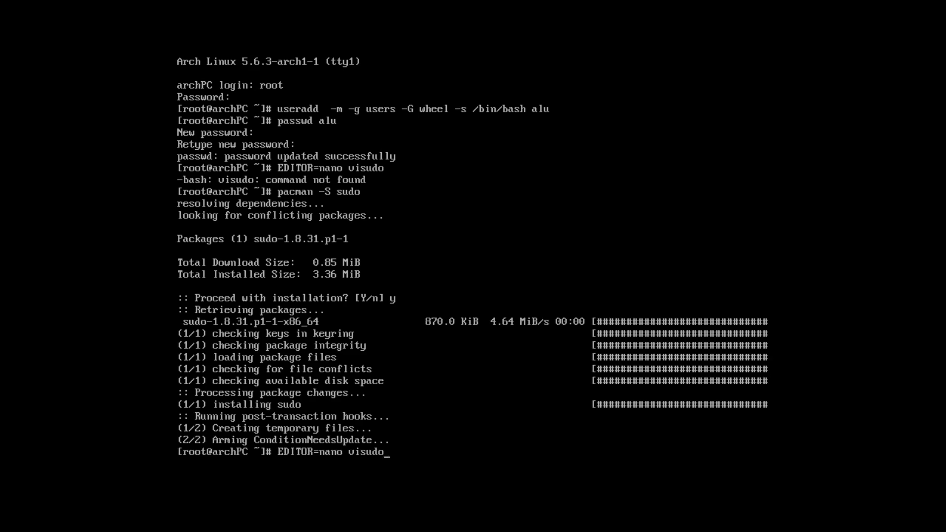
{"action": "key", "text": "Return"}
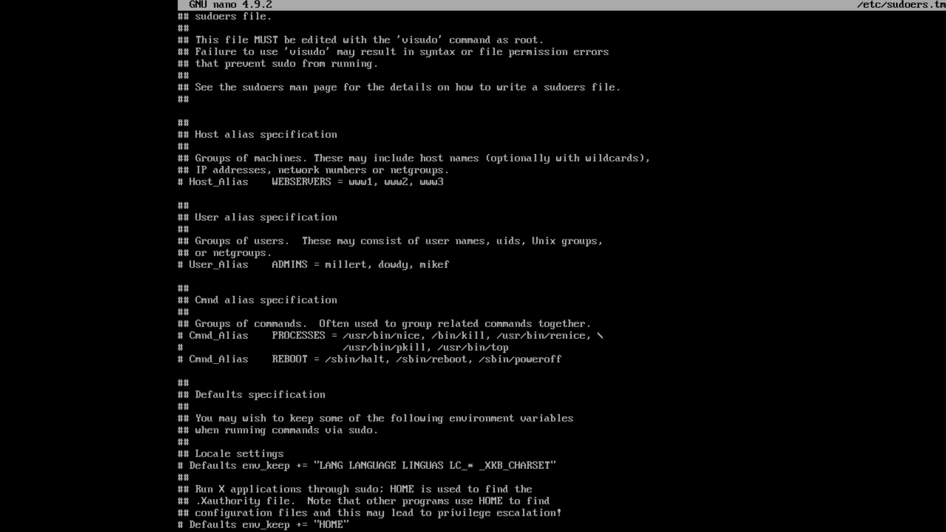
{"action": "key", "text": "Page_Down"}
{"action": "key", "text": "Page_Down"}
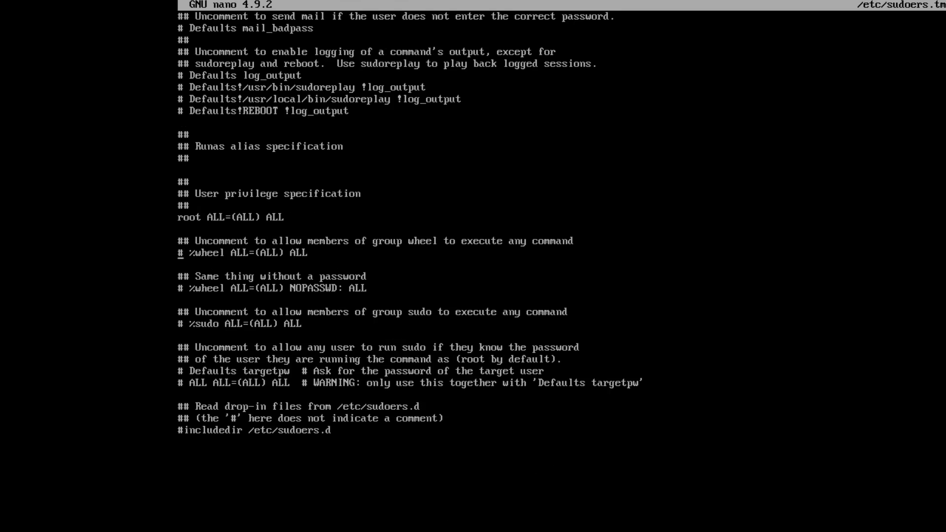
{"action": "key", "text": "Delete"}
{"action": "key", "text": "Delete"}
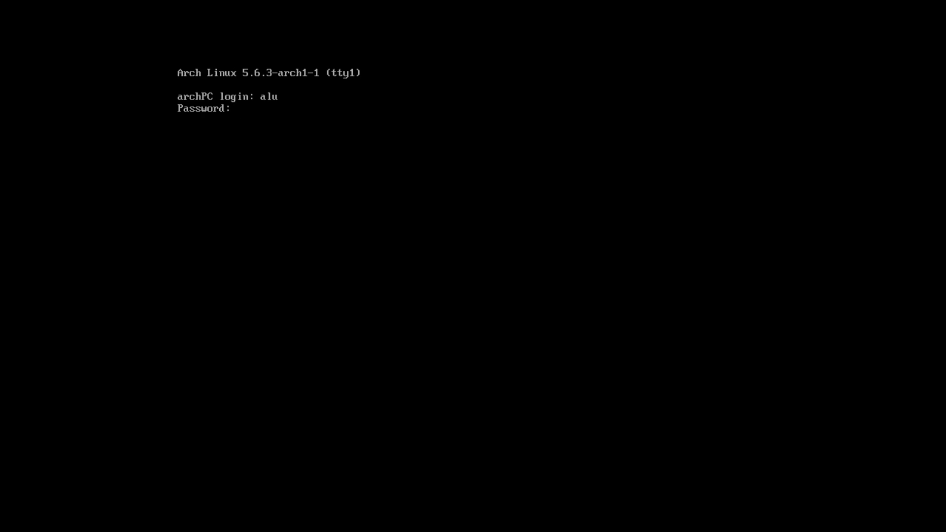
{"action": "key", "text": "Return"}
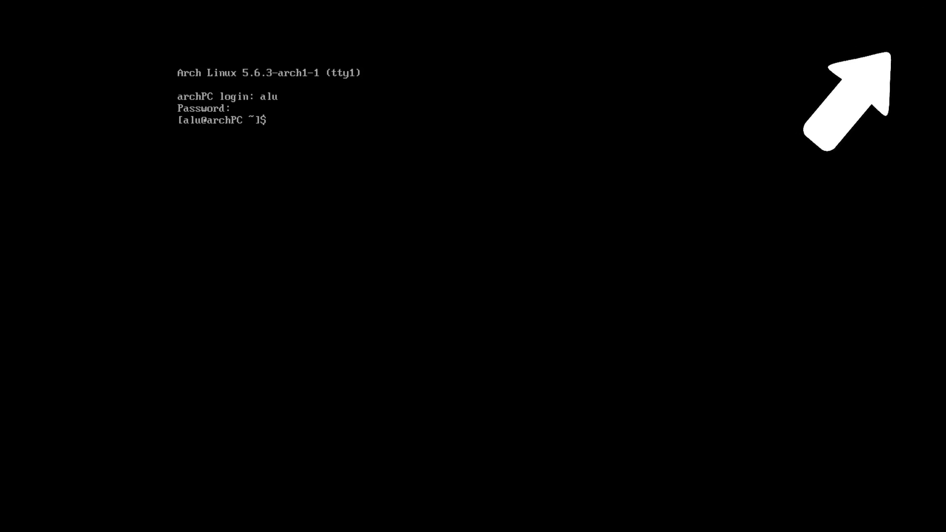
Log out of root, then allocate a 3G /swapfile with sudo fallocate as alu.
{"action": "type", "text": "fallocate"}
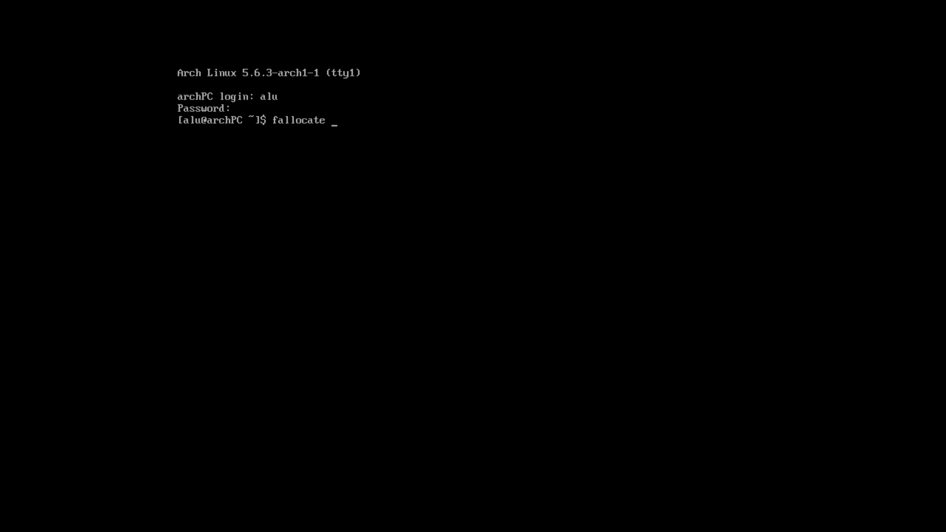
{"action": "type", "text": " -l 3G /swapfile"}
{"action": "key", "text": "Return"}
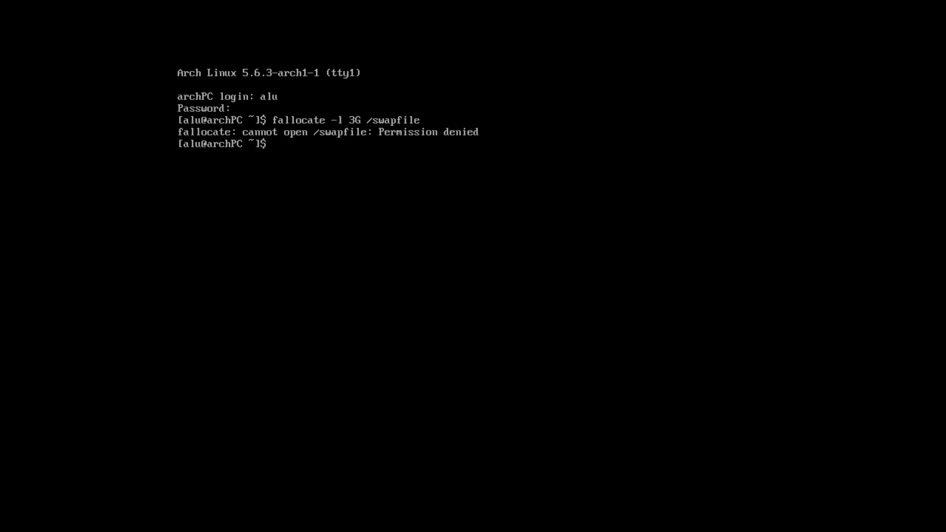
{"action": "key", "text": "Up"}
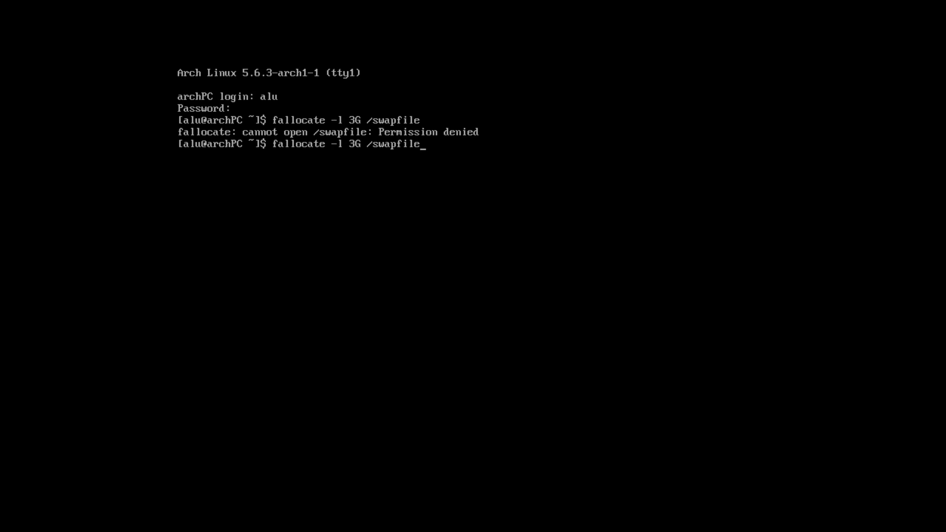
{"action": "key", "text": "Home"}
{"action": "type", "text": "sudo"}
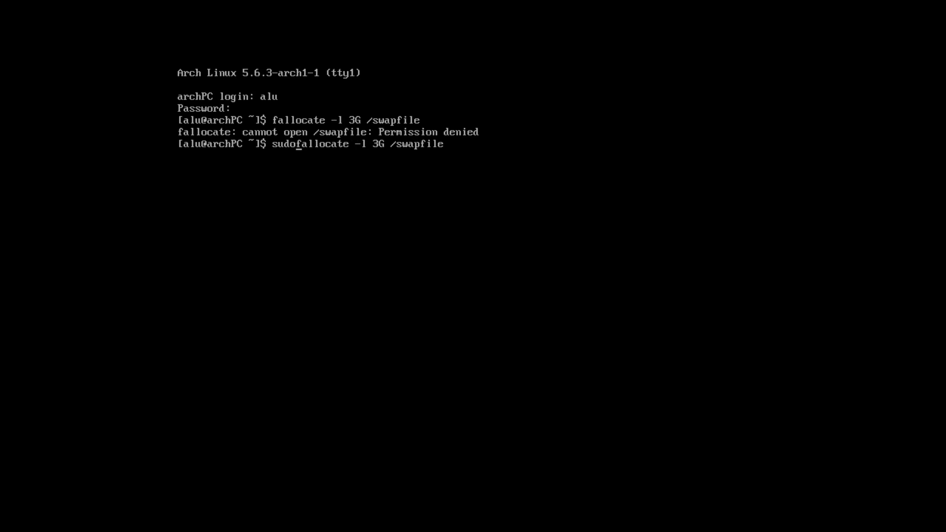
{"action": "key", "text": "Return"}
{"action": "key", "text": "Return"}
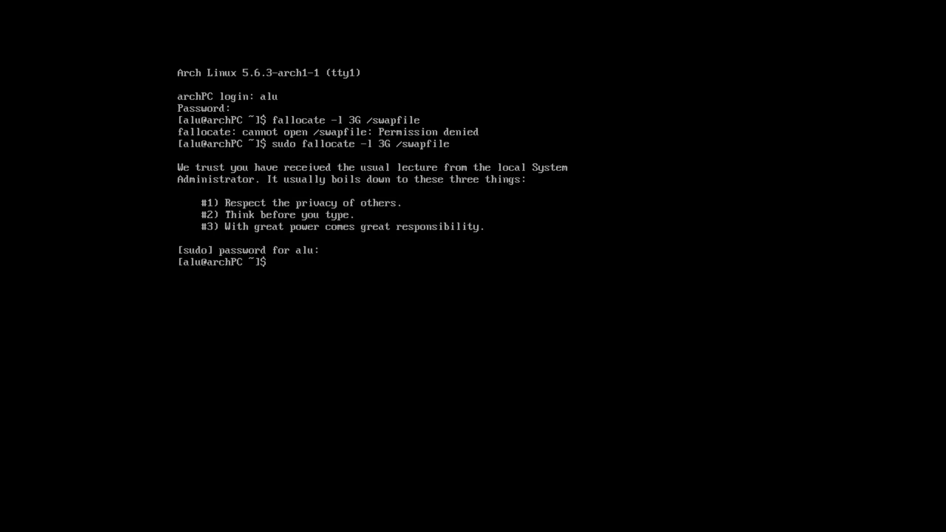
Set /swapfile permissions to 600, format it with mkswap, and enable it with swapon.
{"action": "type", "text": "sudo chmod 600 /swapfile"}
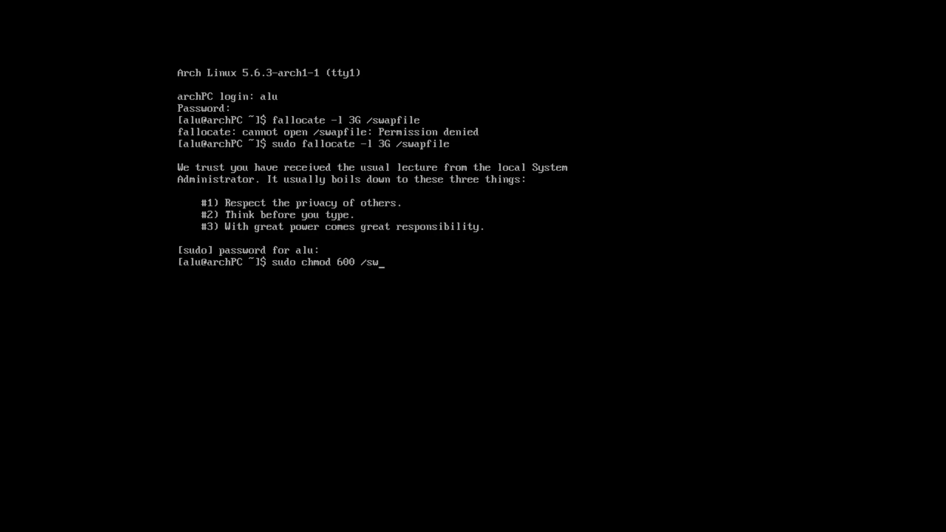
{"action": "key", "text": "Return"}
{"action": "type", "text": "mks"}
{"action": "key", "text": "BackSpace"}
{"action": "type", "text": "wap /swapfile"}
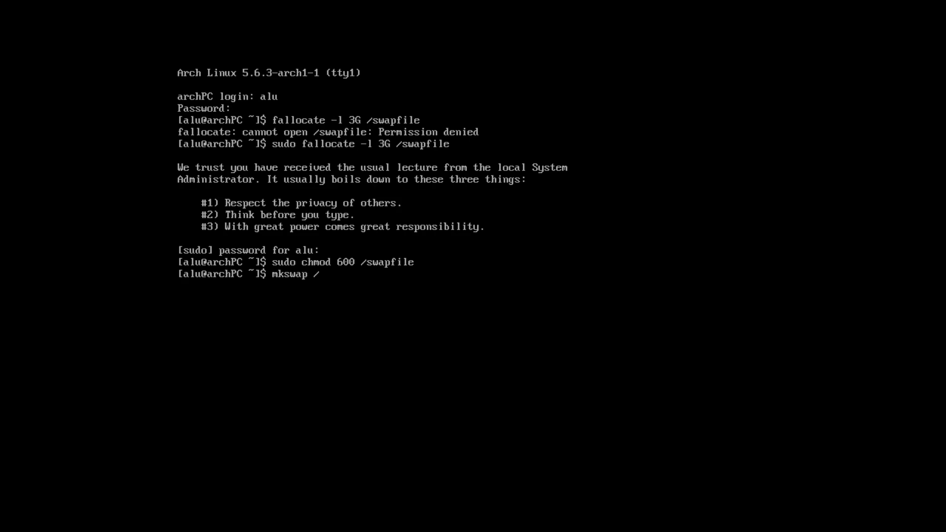
{"action": "key", "text": "Return"}
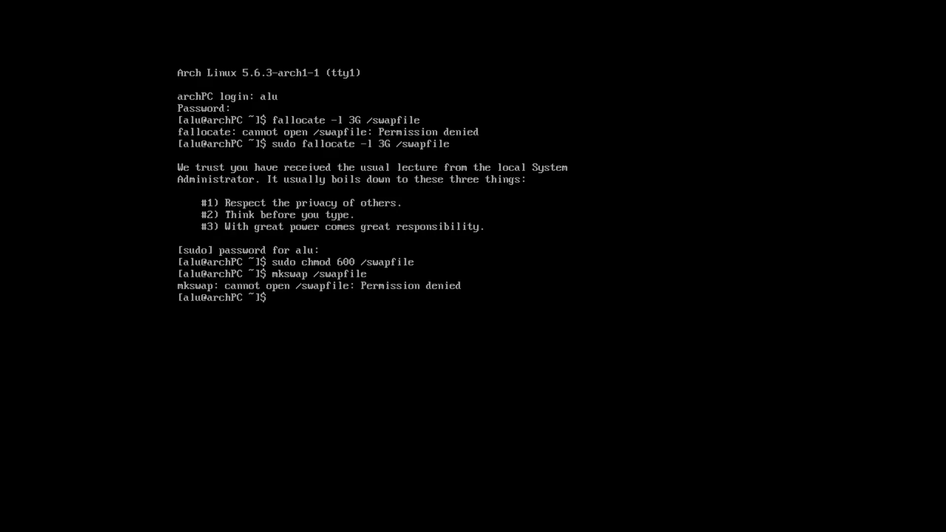
{"action": "key", "text": "Up"}
{"action": "key", "text": "Home"}
{"action": "type", "text": "sudo"}
{"action": "key", "text": "Return"}
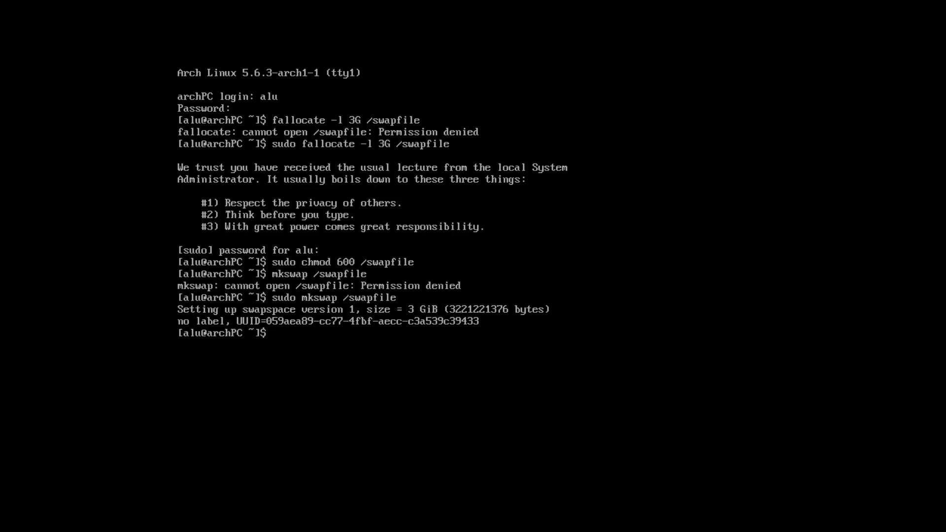
{"action": "type", "text": "sudo swapon /swapfile"}
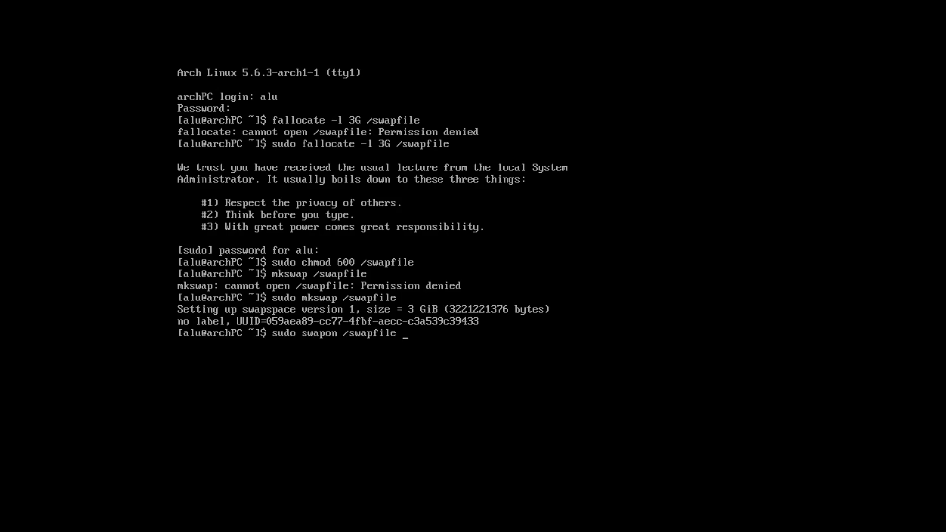
{"action": "key", "text": "Return"}
Check swap with free -m, then append '# swapfile' and '/swapfile none swap sw 0 0' to /etc/fstab.
{"action": "type", "text": "free -m"}
{"action": "key", "text": "Return"}
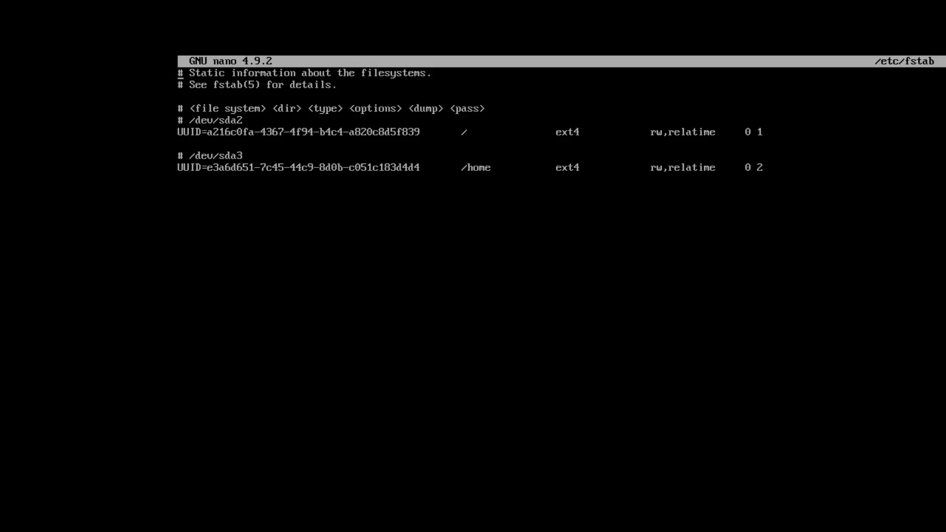
{"action": "key", "text": "Return"}
{"action": "type", "text": "# swapfile"}
{"action": "key", "text": "Return"}
{"action": "type", "text": "/swapfile  none swap sw 0 0"}
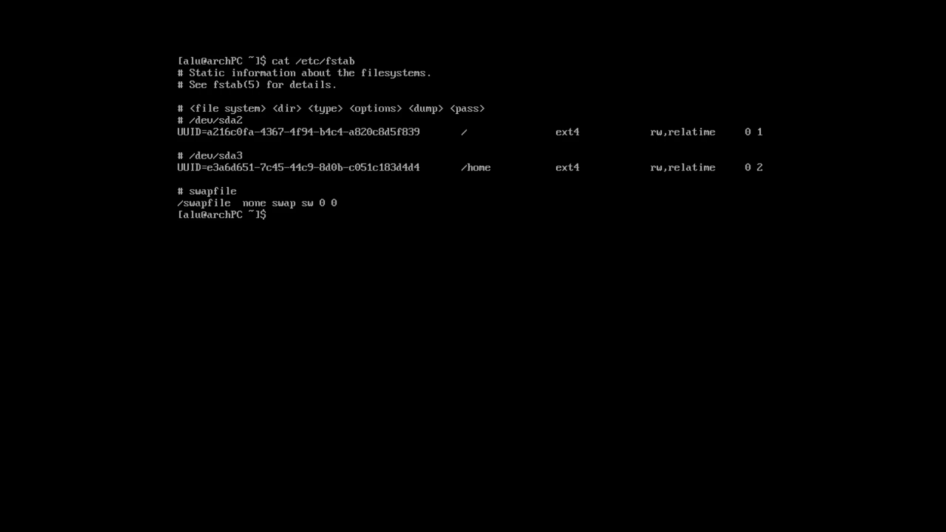
Install pulseaudio, xorg, xfce4, lightdm and related packages, accepting default group members.
{"action": "key", "text": "ctrl+l"}
{"action": "type", "text": "sudo pacman -S pulseaudio pulseaudio-alsa xorg xorg-xinit xorg-server xfce4 lightdm lightdm-gtk-greeter bash-completion"}
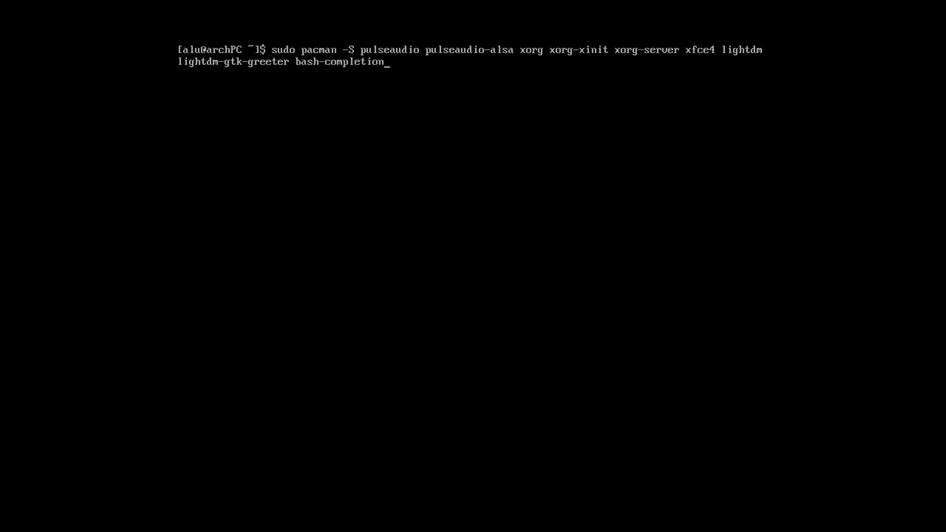
{"action": "key", "text": "Return"}
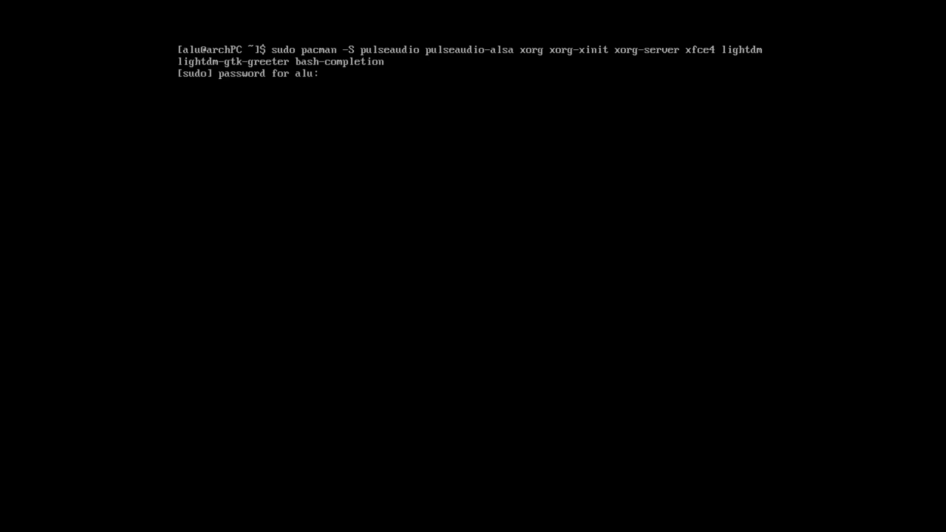
{"action": "key", "text": "Return"}
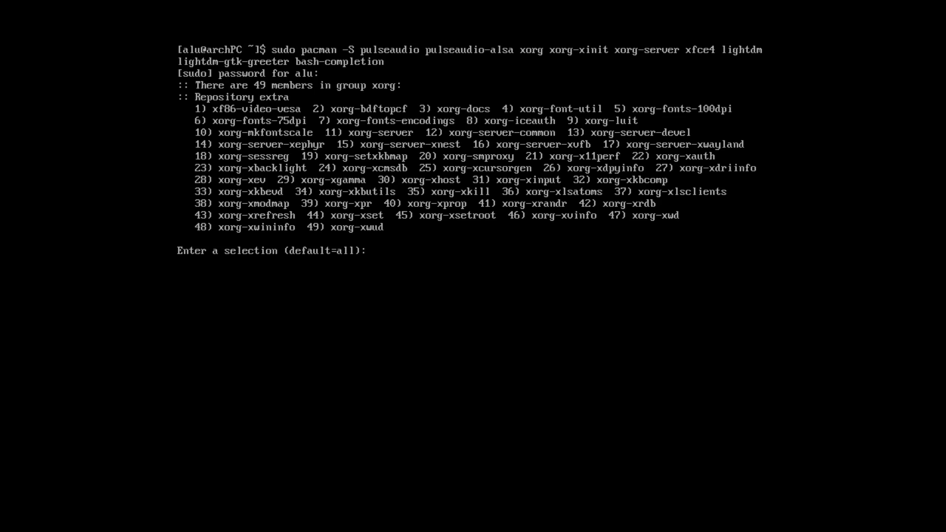
{"action": "key", "text": "Return"}
{"action": "key", "text": "Return"}
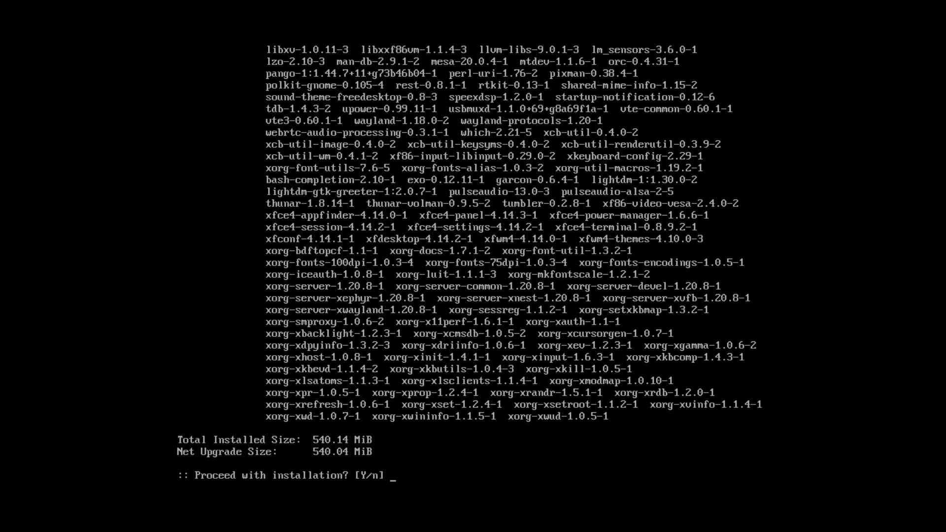
{"action": "type", "text": "y"}
{"action": "key", "text": "Return"}
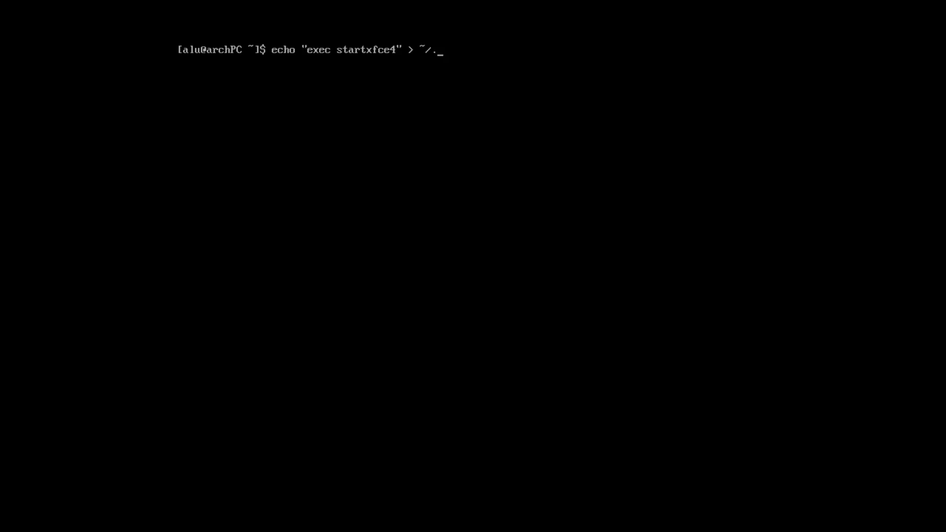
Write 'exec startxfce4' to ~/.xinitrc, enable the lightdm service with sudo, and run startx.
{"action": "type", "text": "xinitrc"}
{"action": "key", "text": "Return"}
{"action": "type", "text": "s"}
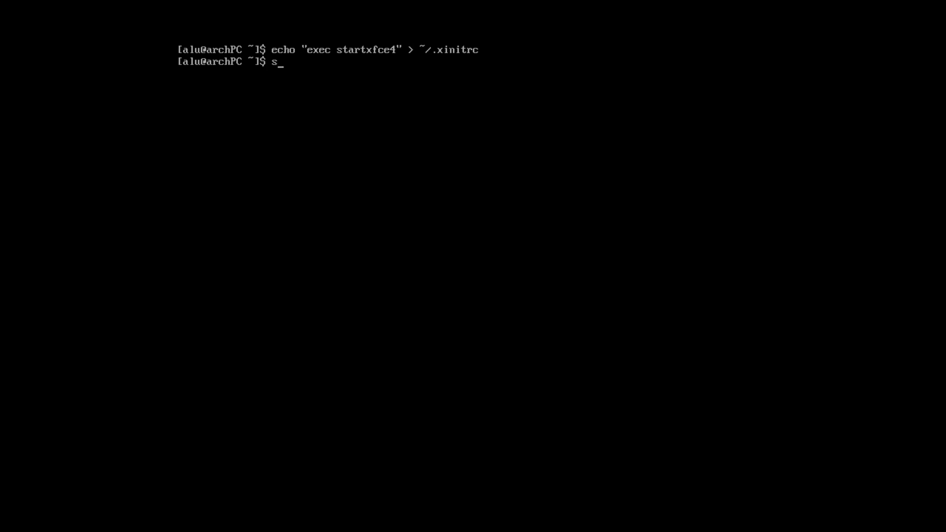
{"action": "type", "text": "udo systemctl enable lightdm"}
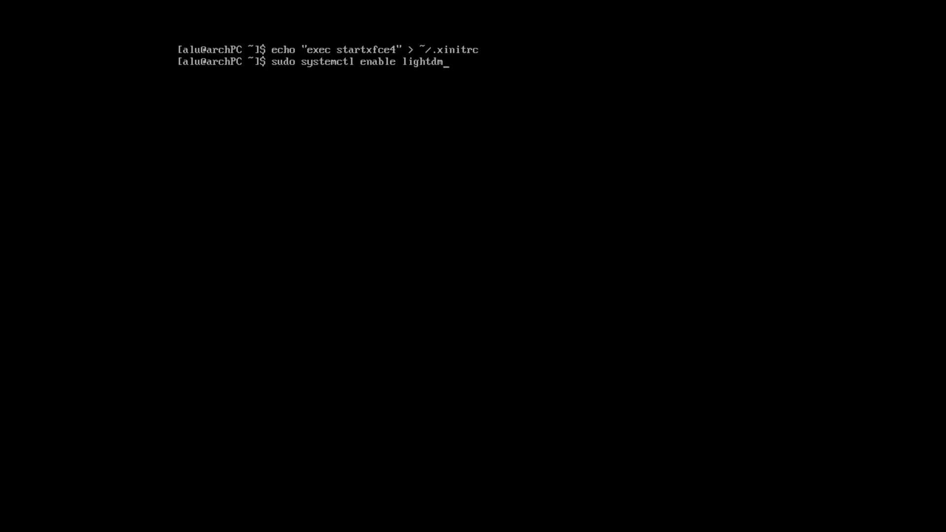
{"action": "key", "text": "Return"}
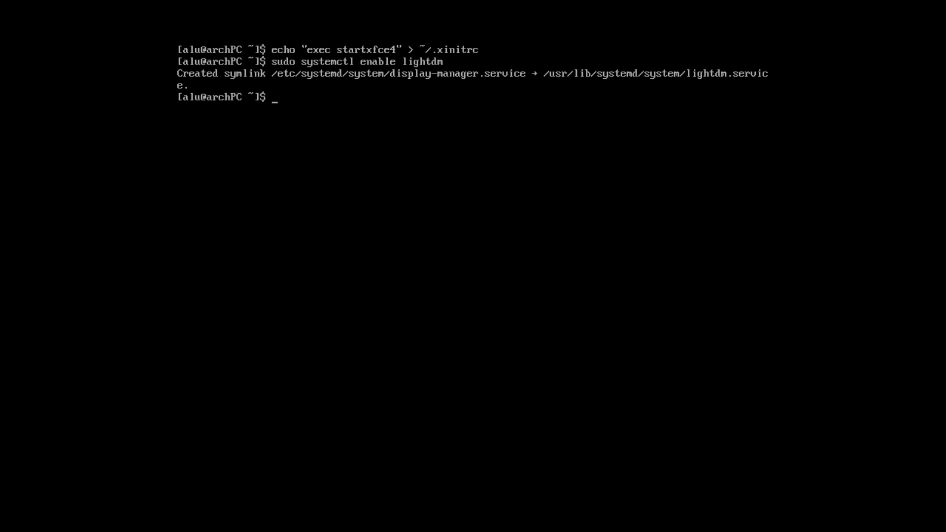
{"action": "type", "text": "startx"}
{"action": "key", "text": "Return"}
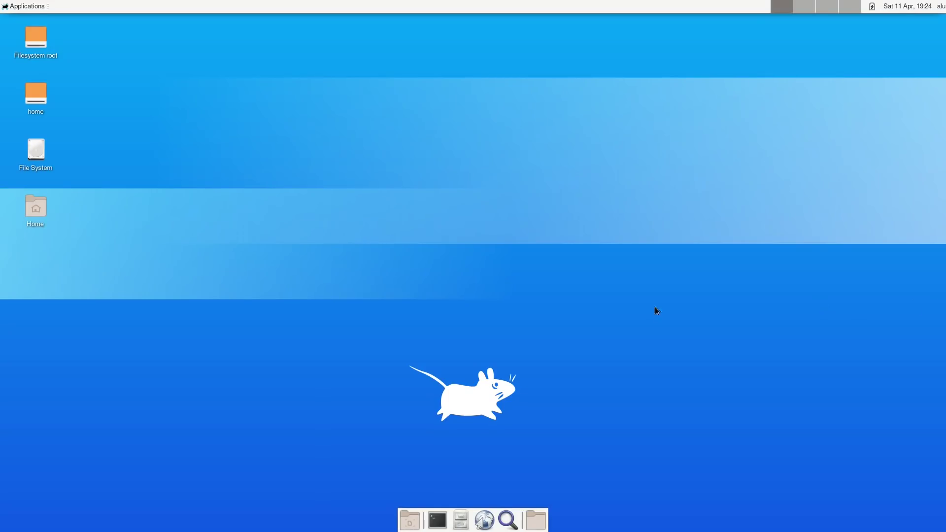
{"action": "left_click", "coordinate": [941, 6]}
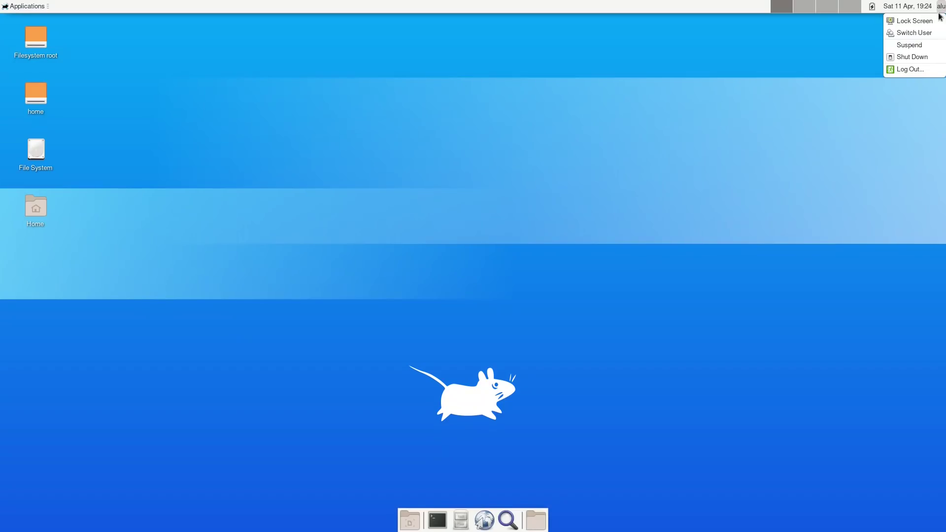
{"action": "left_click", "coordinate": [918, 68]}
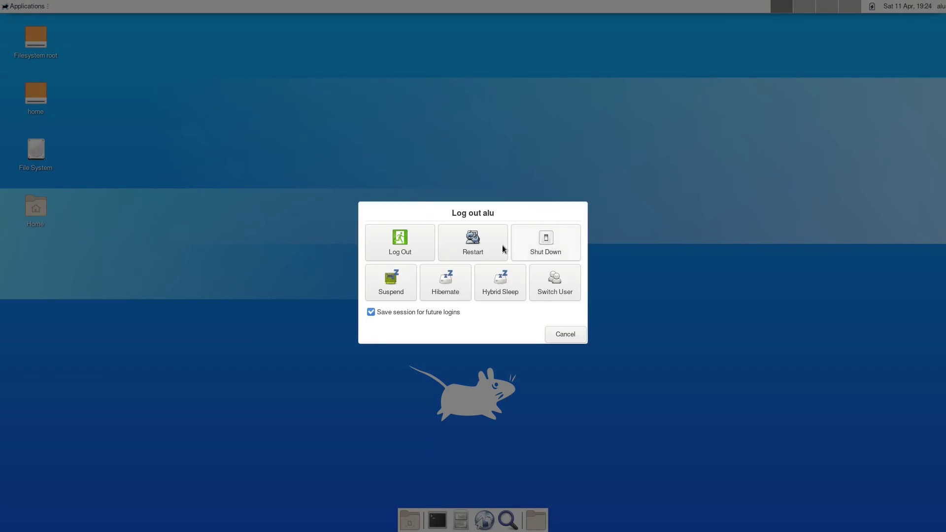